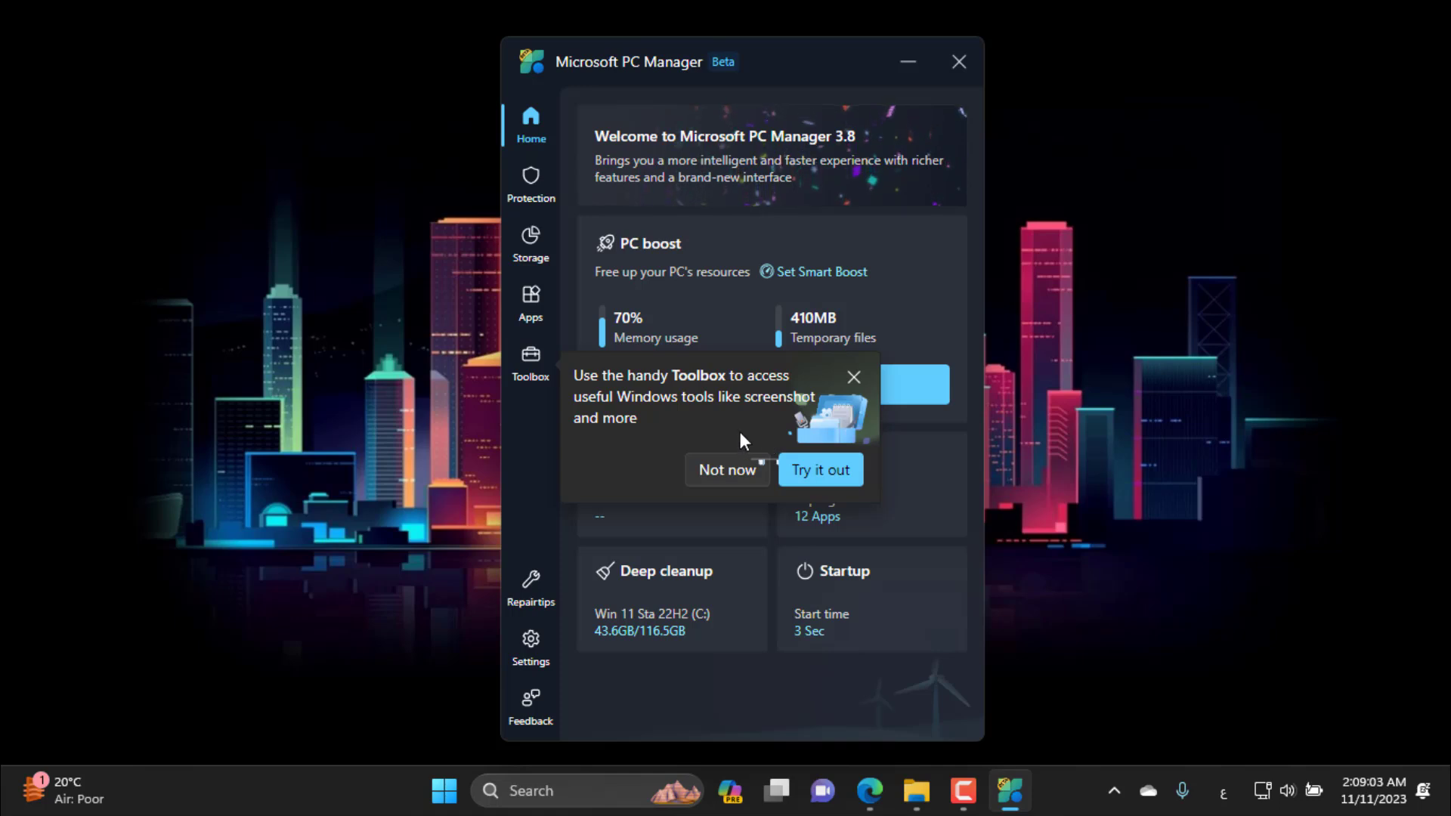
Step: Dismiss the tip that suggests trying the Toolbox
{"action": "left_click", "coordinate": [854, 376]}
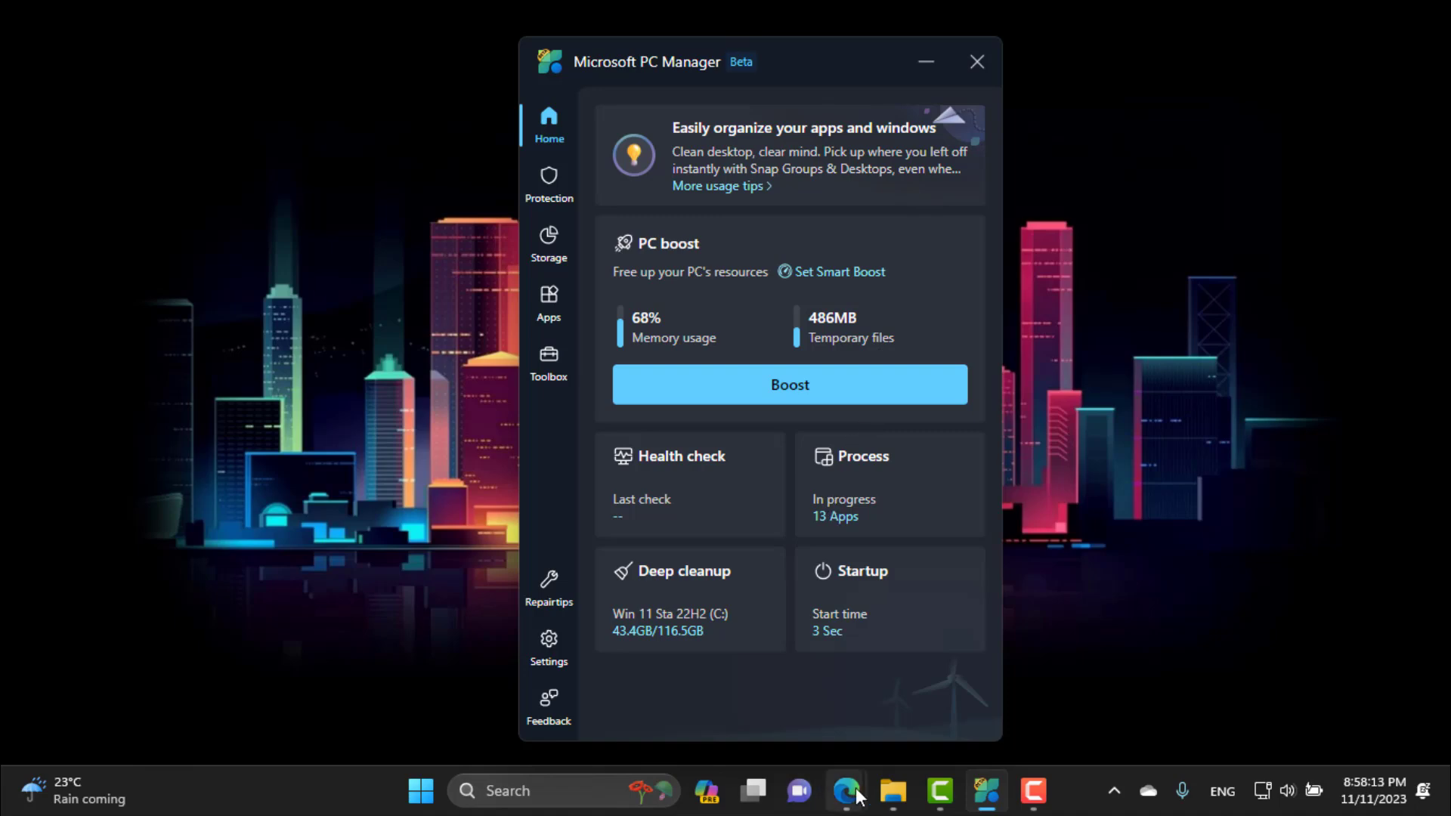
Step: Switch to Microsoft Edge to look over the PC Manager download page, and return to PC Manager
{"action": "mouse_move", "coordinate": [846, 790]}
{"action": "left_click", "coordinate": [898, 727]}
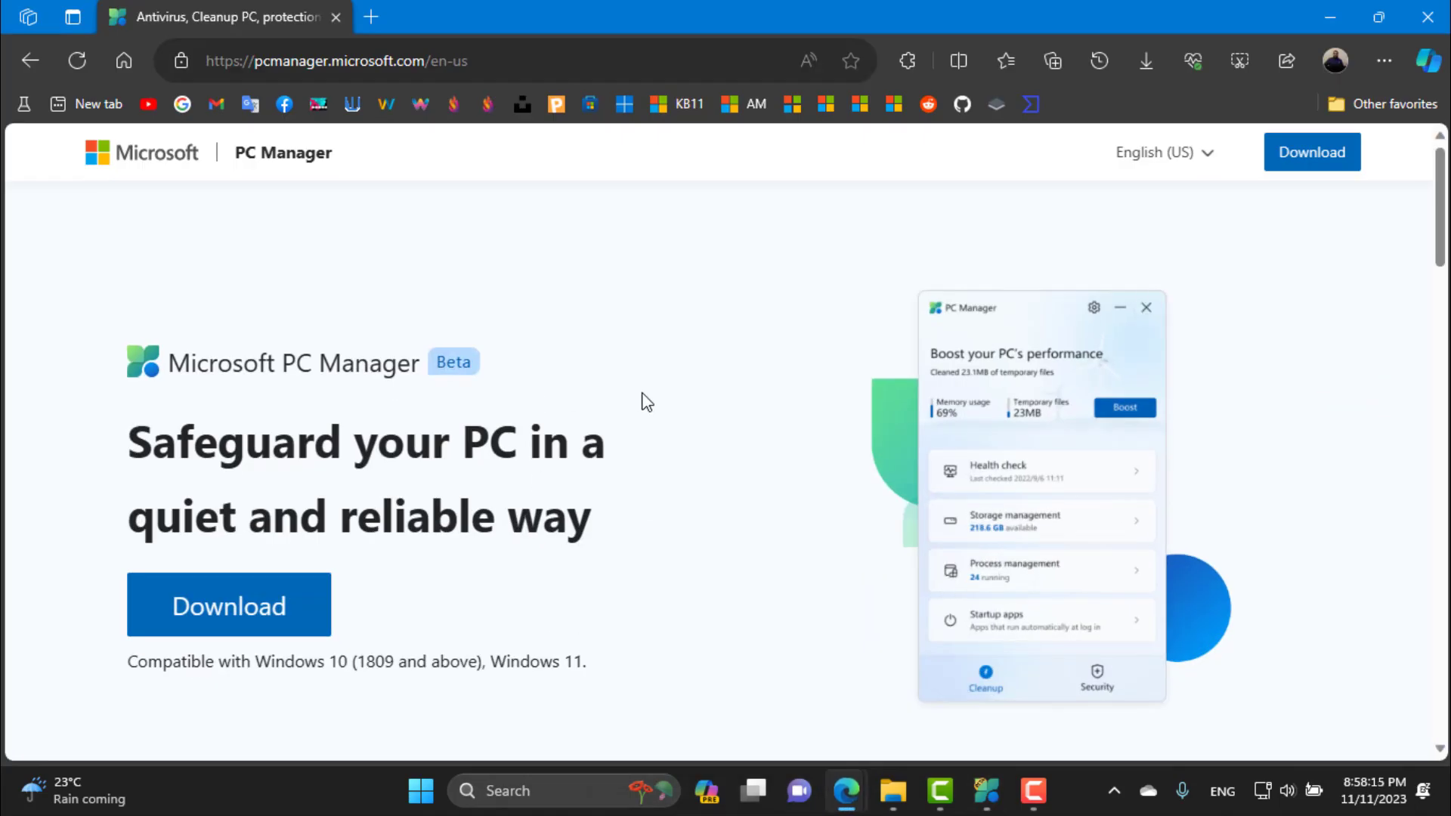
{"action": "scroll", "coordinate": [644, 404], "scroll_direction": "down", "scroll_amount": 1}
{"action": "scroll", "coordinate": [650, 479], "scroll_direction": "up", "scroll_amount": 1}
{"action": "left_click", "coordinate": [987, 790]}
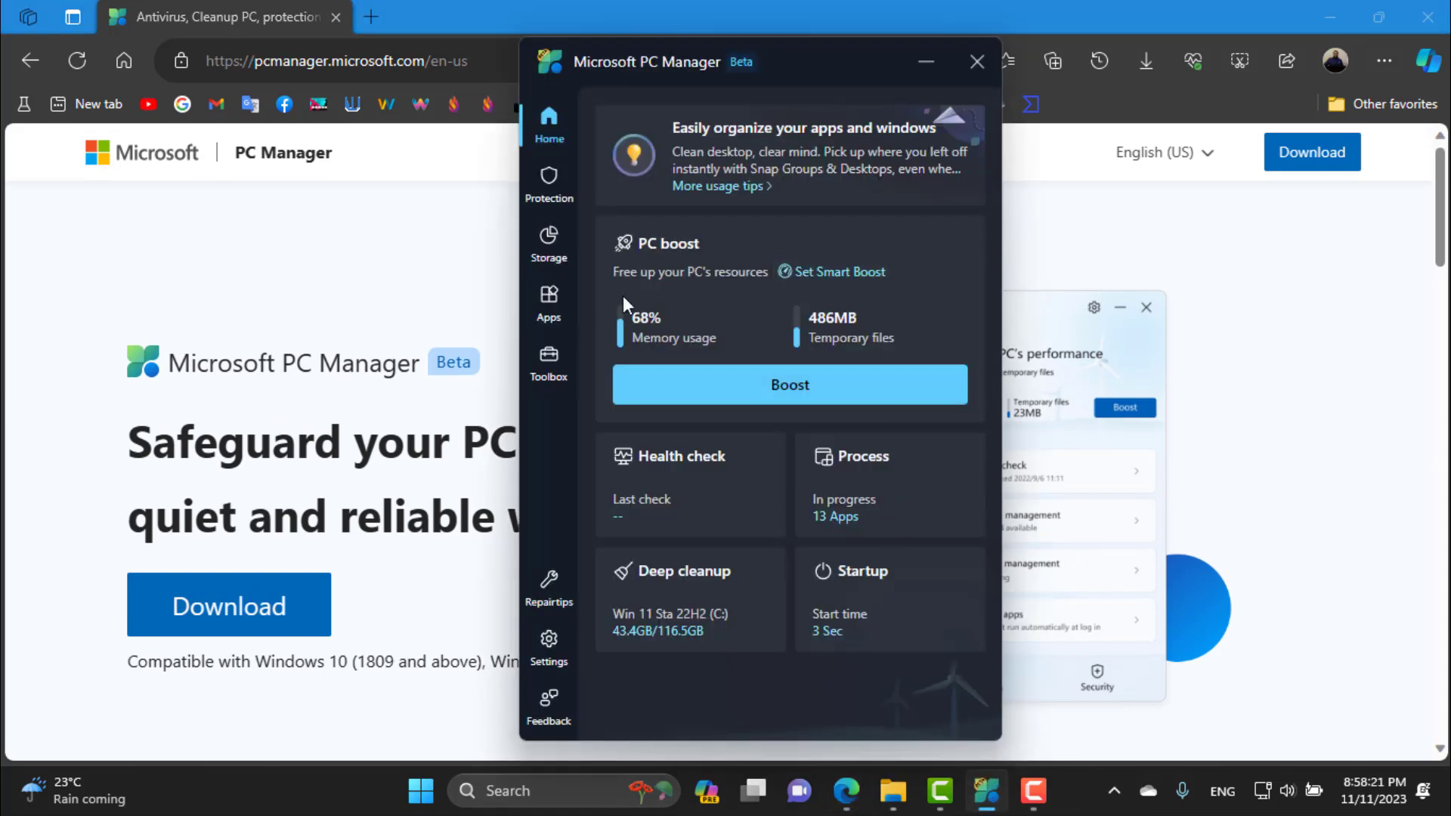
{"action": "left_click", "coordinate": [462, 262]}
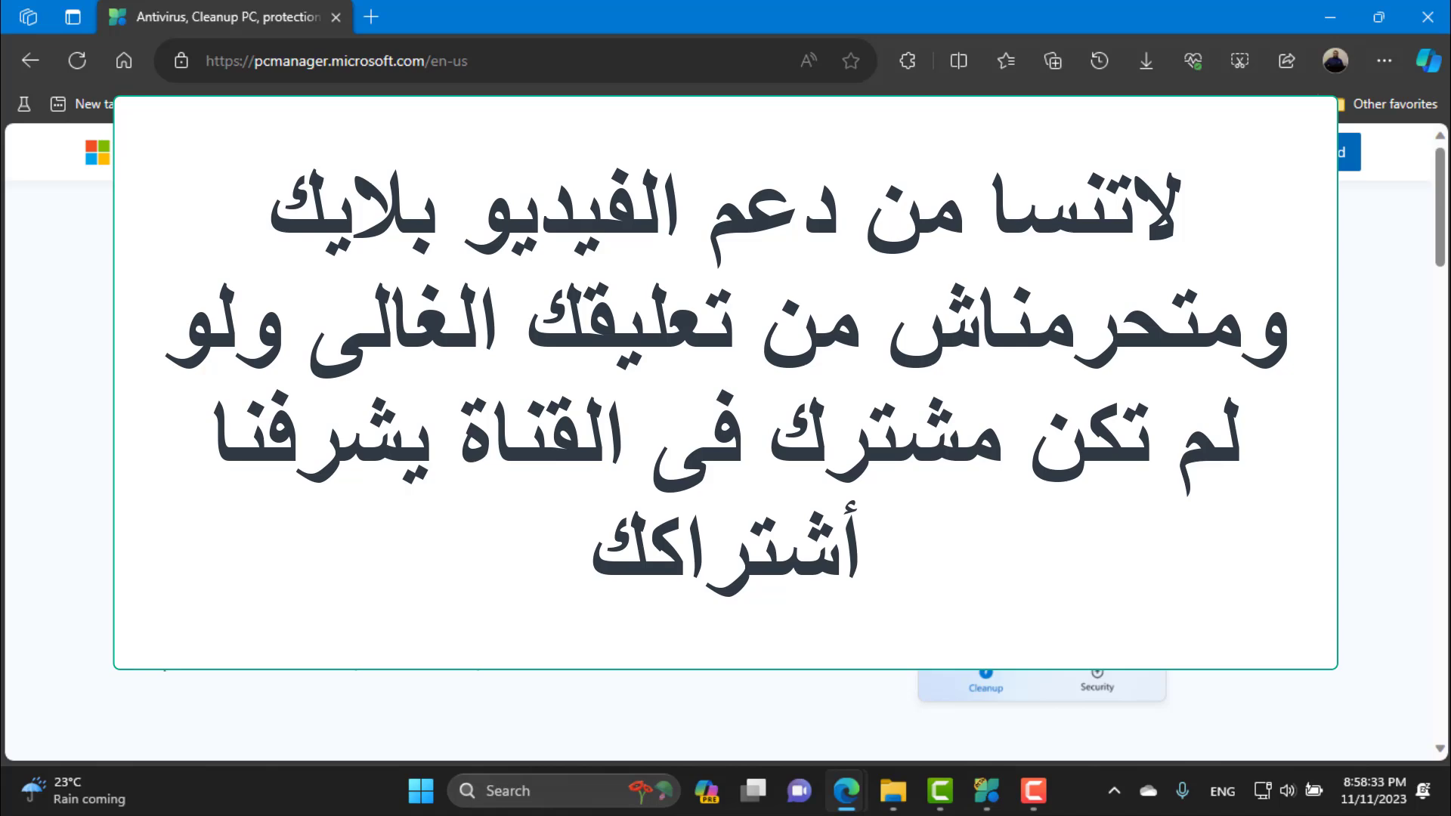
{"action": "scroll", "coordinate": [434, 541], "scroll_direction": "down", "scroll_amount": 1}
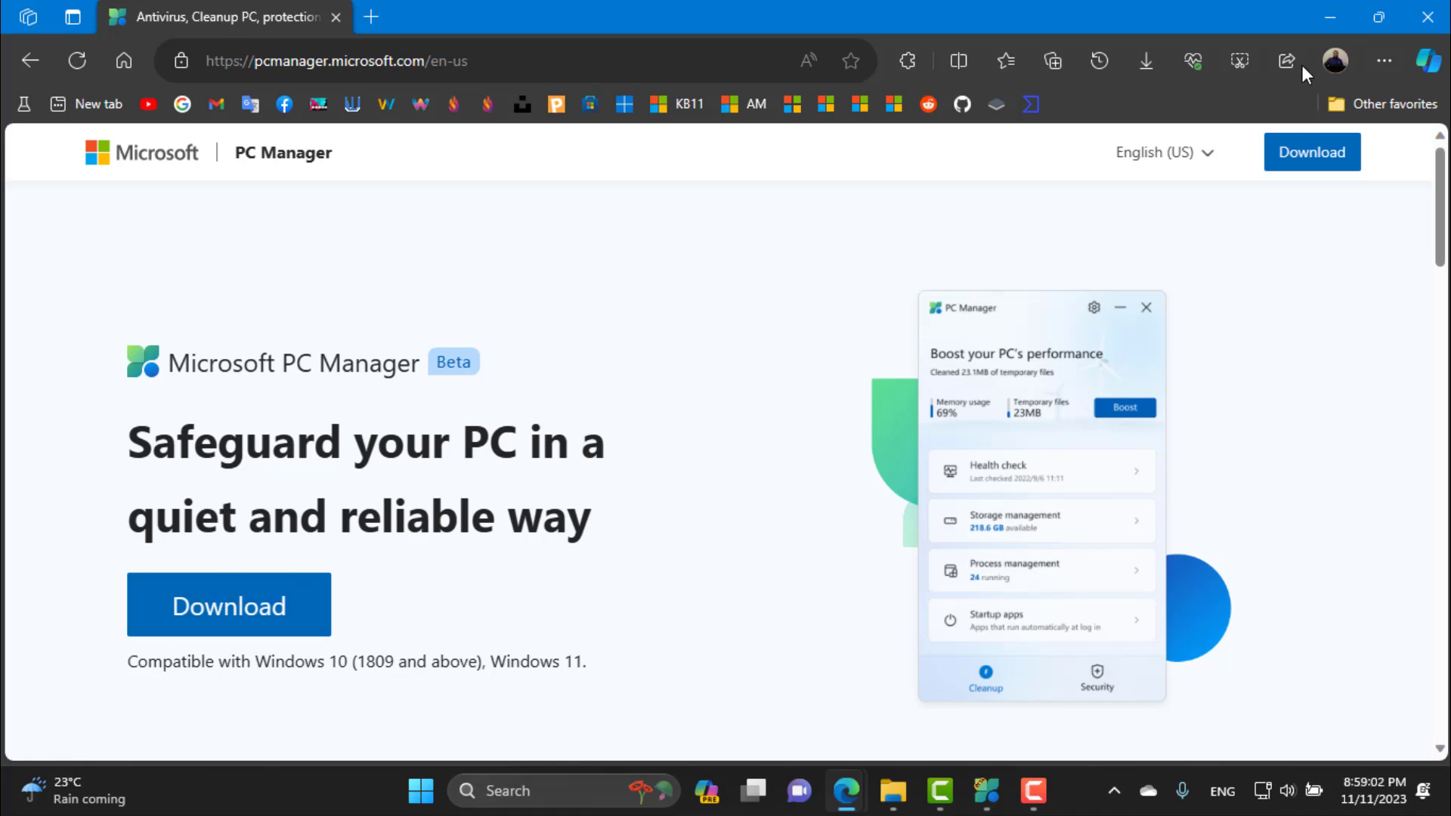
{"action": "left_click", "coordinate": [1331, 18]}
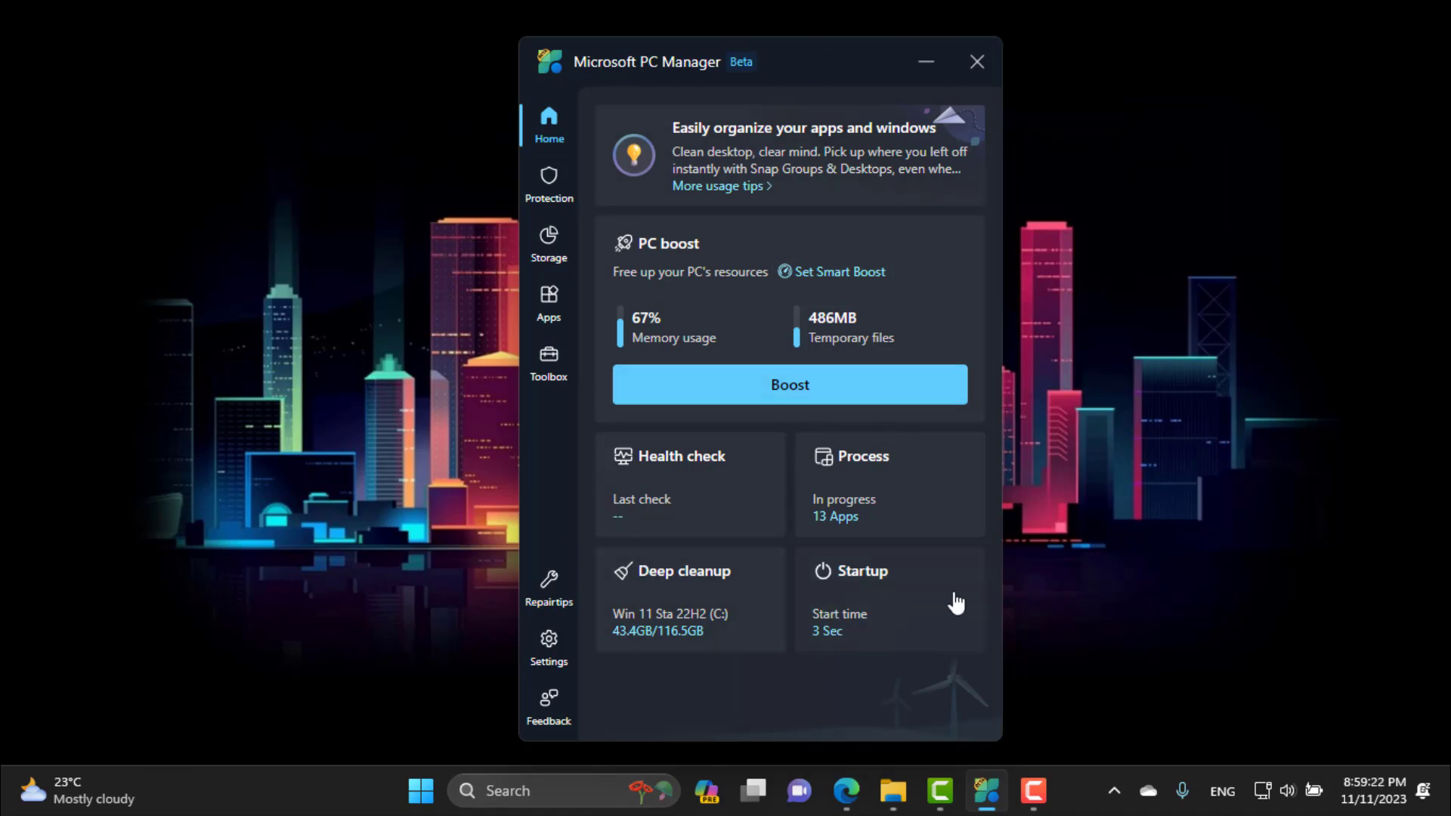
Step: Set the app's appearance to Light in the general settings
{"action": "left_click", "coordinate": [551, 644]}
{"action": "scroll", "coordinate": [746, 432], "scroll_direction": "down", "scroll_amount": 2}
{"action": "scroll", "coordinate": [748, 455], "scroll_direction": "down", "scroll_amount": 4}
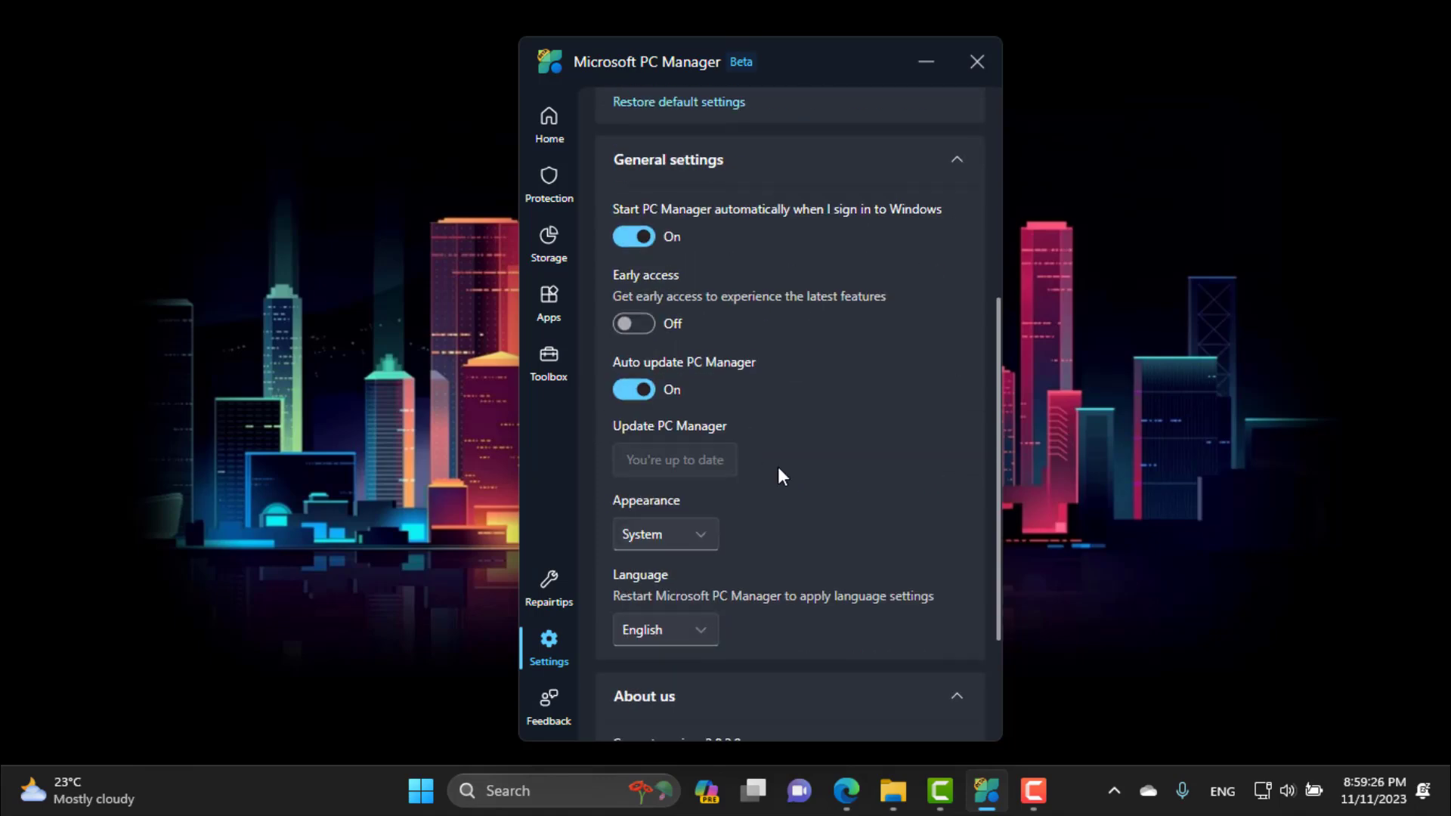
{"action": "scroll", "coordinate": [680, 555], "scroll_direction": "down", "scroll_amount": 2}
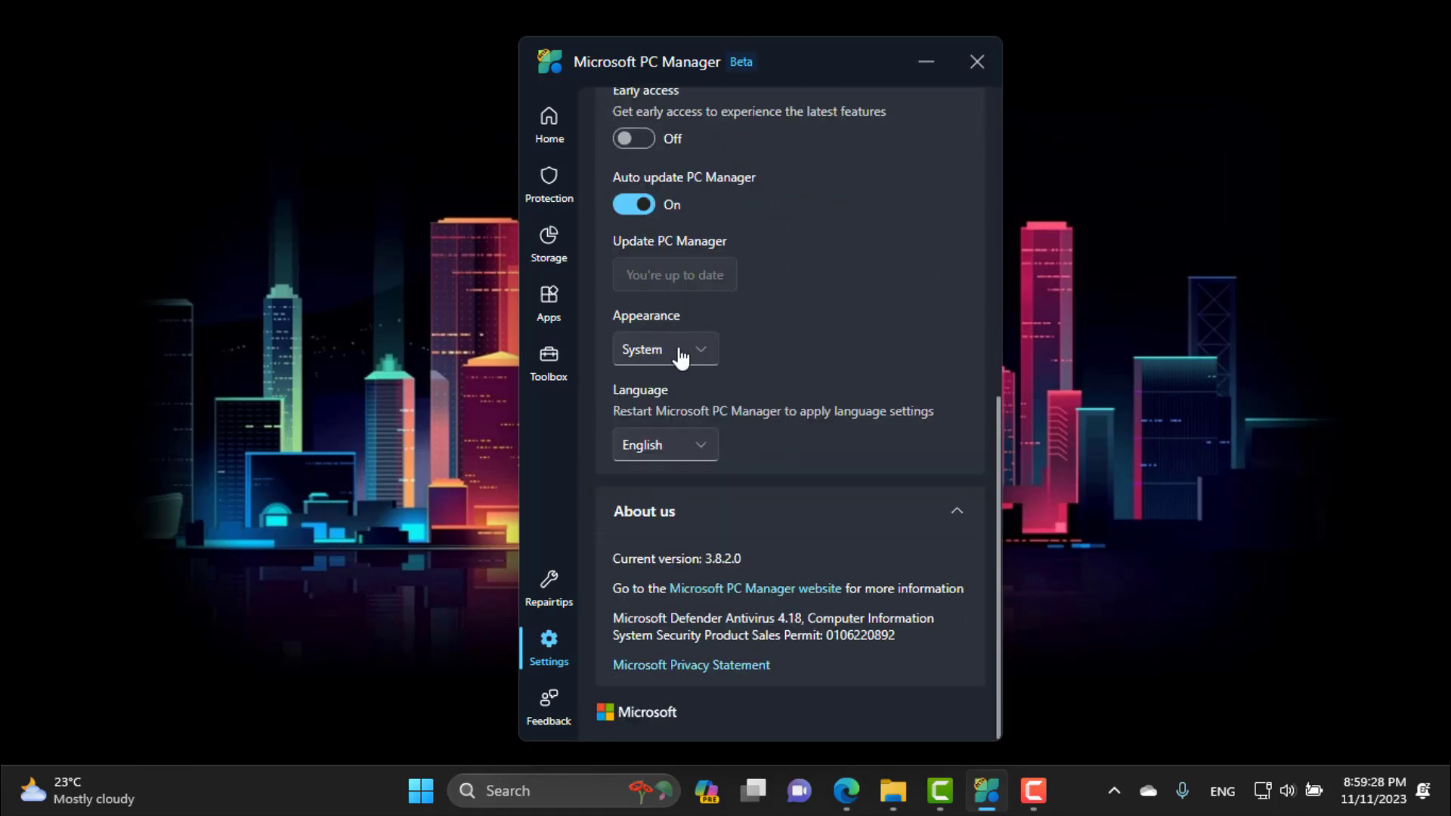
{"action": "left_click", "coordinate": [682, 355]}
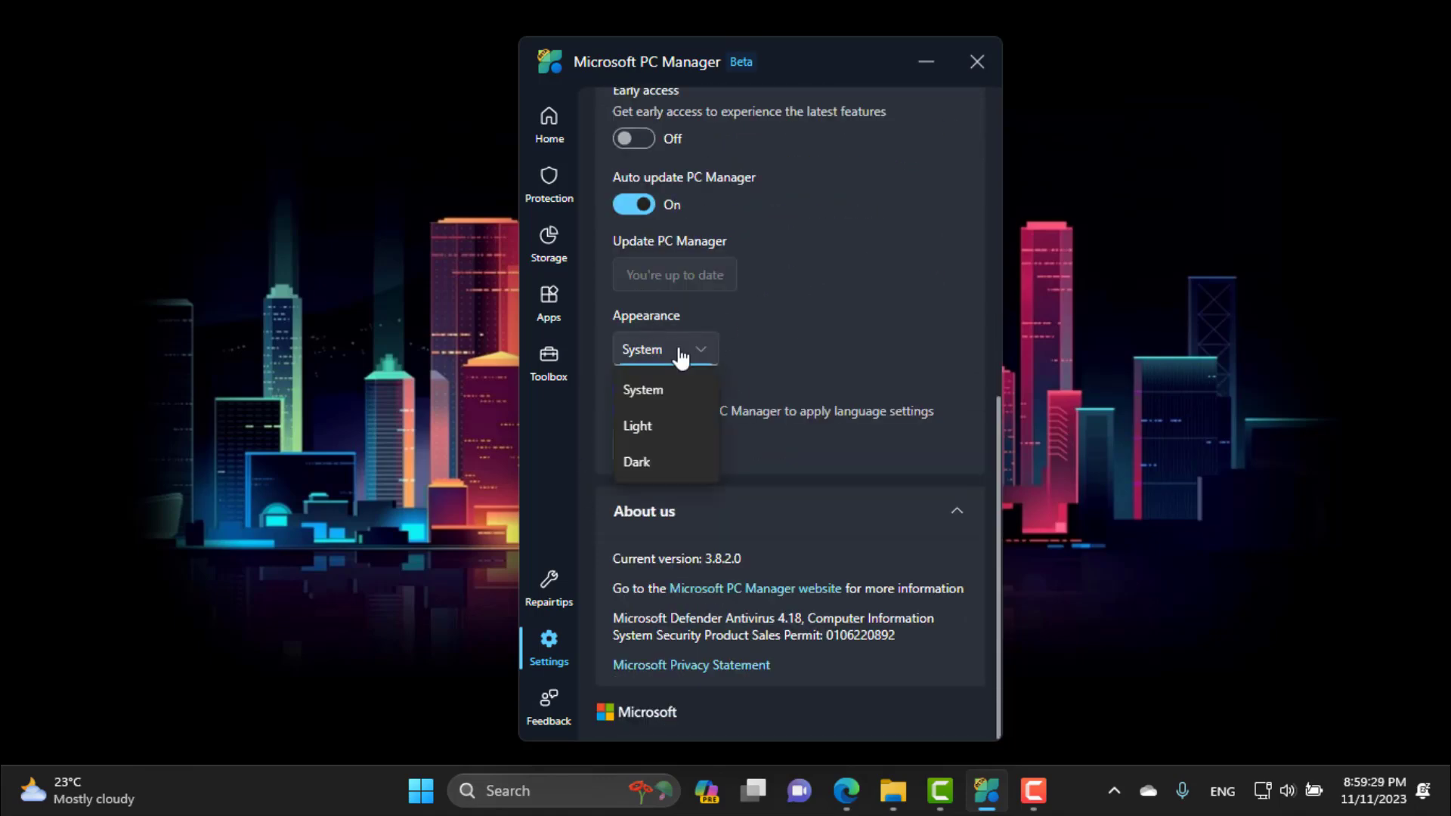
{"action": "left_click", "coordinate": [657, 425]}
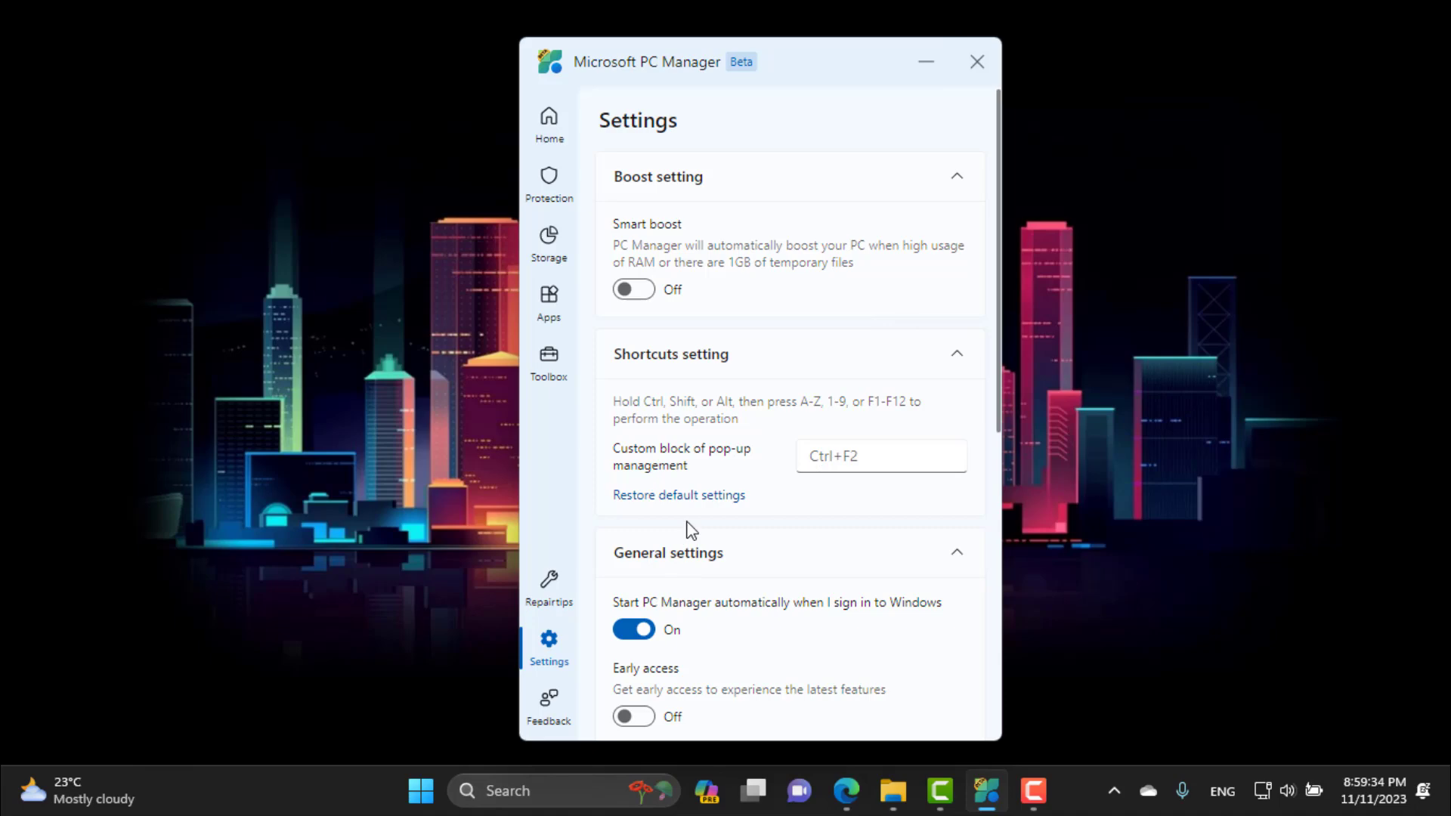
Step: Set the app's appearance to Dark in the general settings
{"action": "scroll", "coordinate": [692, 420], "scroll_direction": "down", "scroll_amount": 5}
{"action": "left_click", "coordinate": [687, 536]}
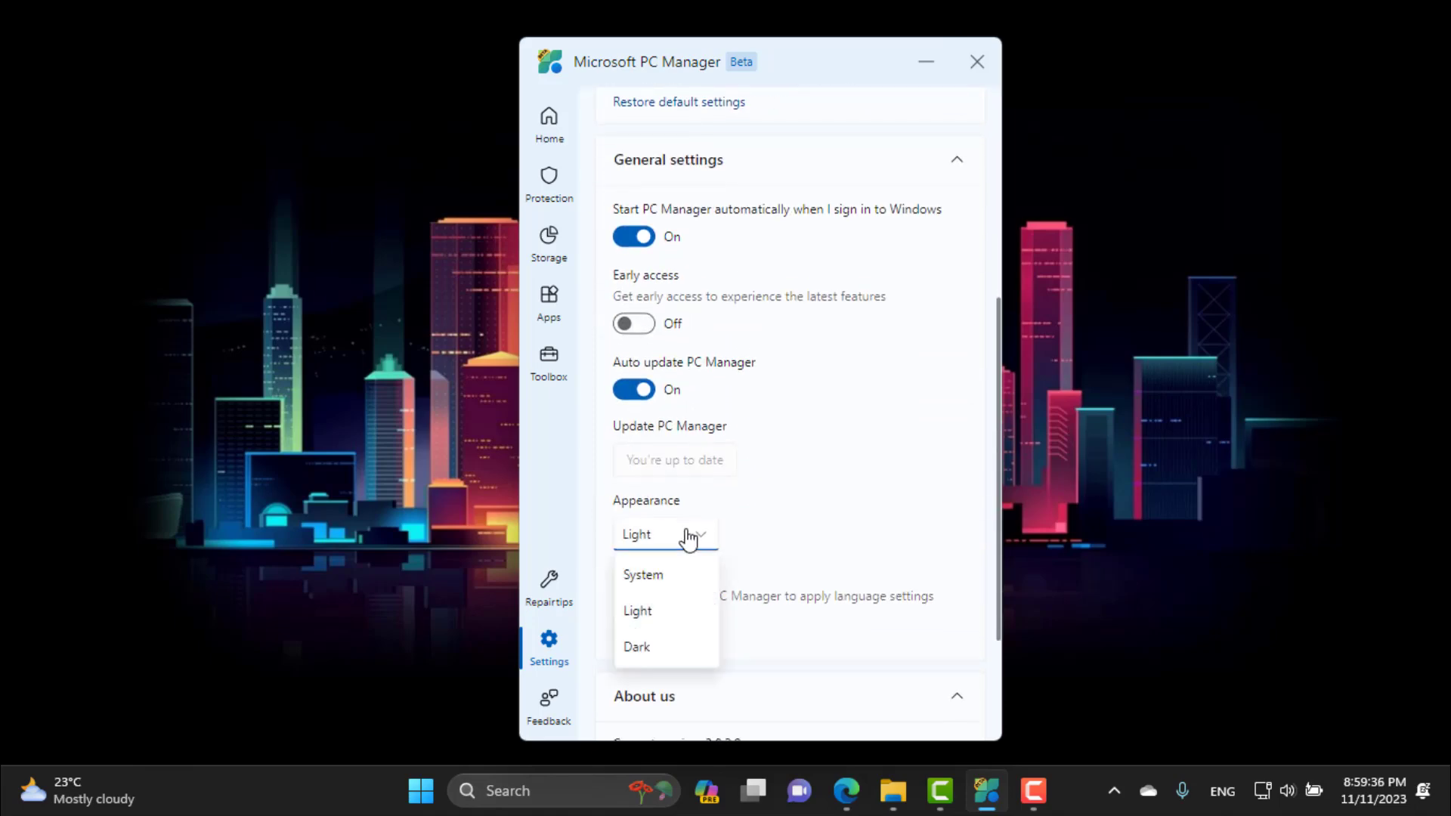
{"action": "left_click", "coordinate": [651, 647]}
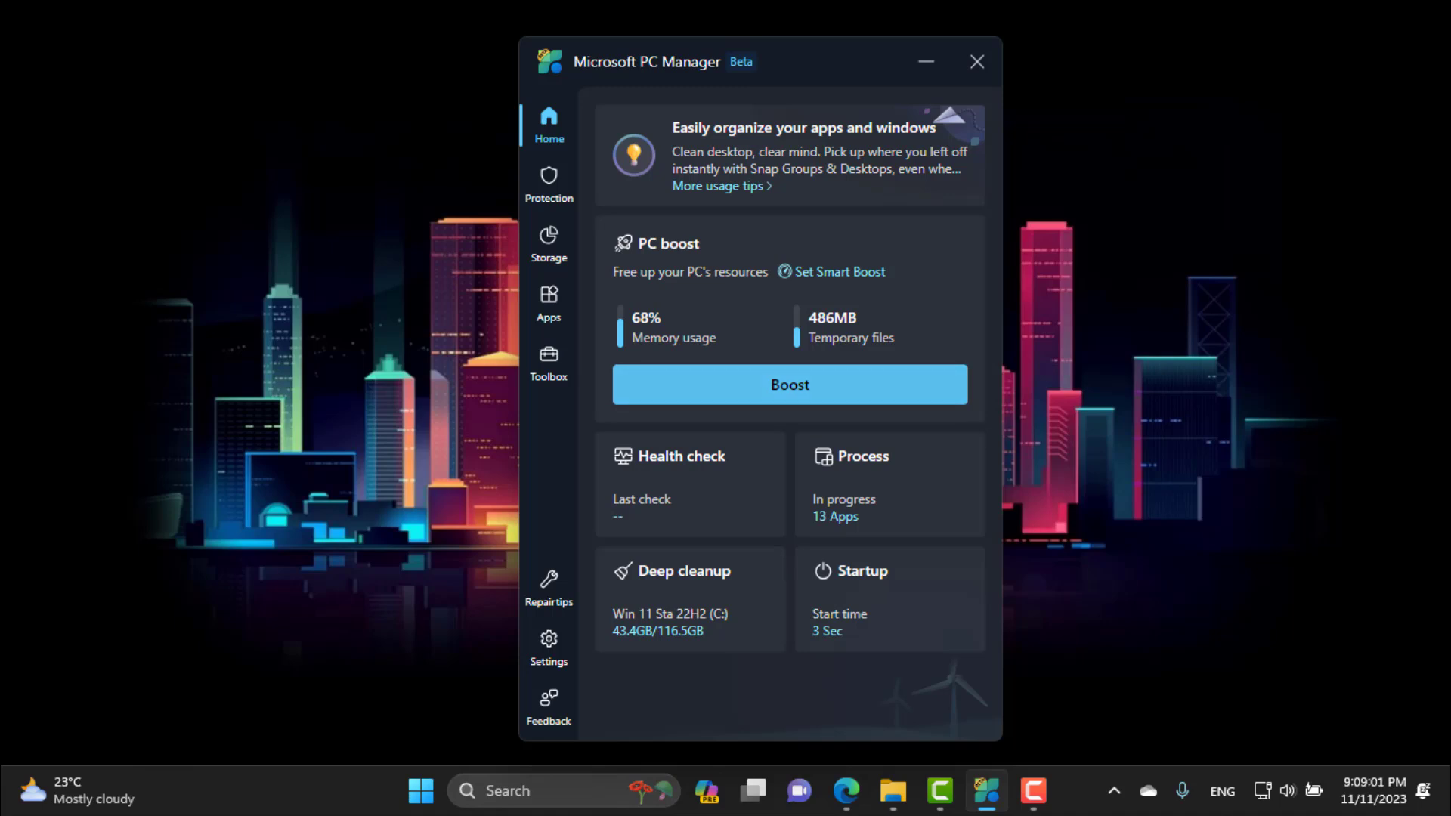
Step: Boost the PC to free its resources and run a health check that cleans up all the checked items
{"action": "left_click", "coordinate": [790, 384]}
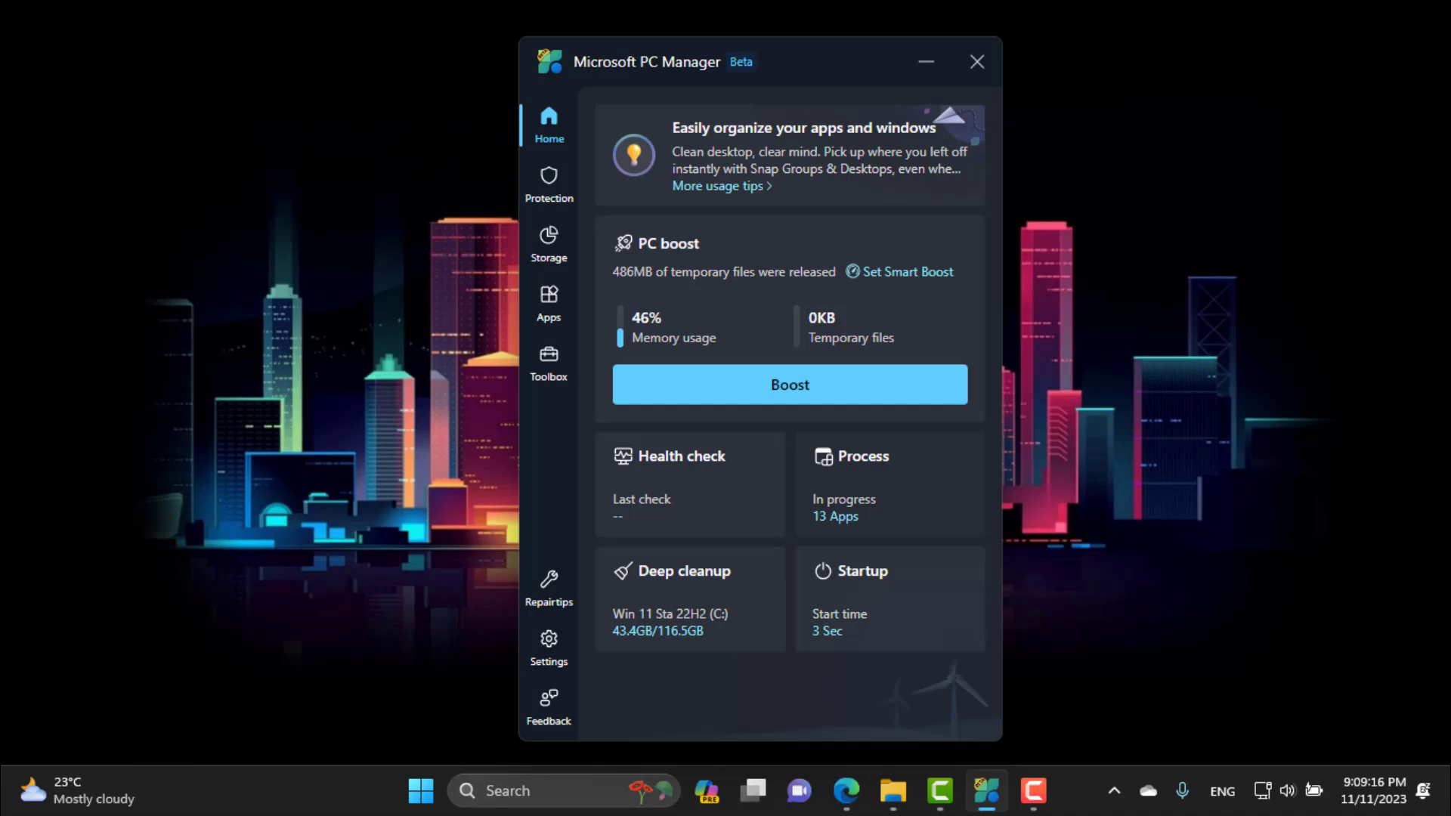
{"action": "left_click", "coordinate": [890, 484]}
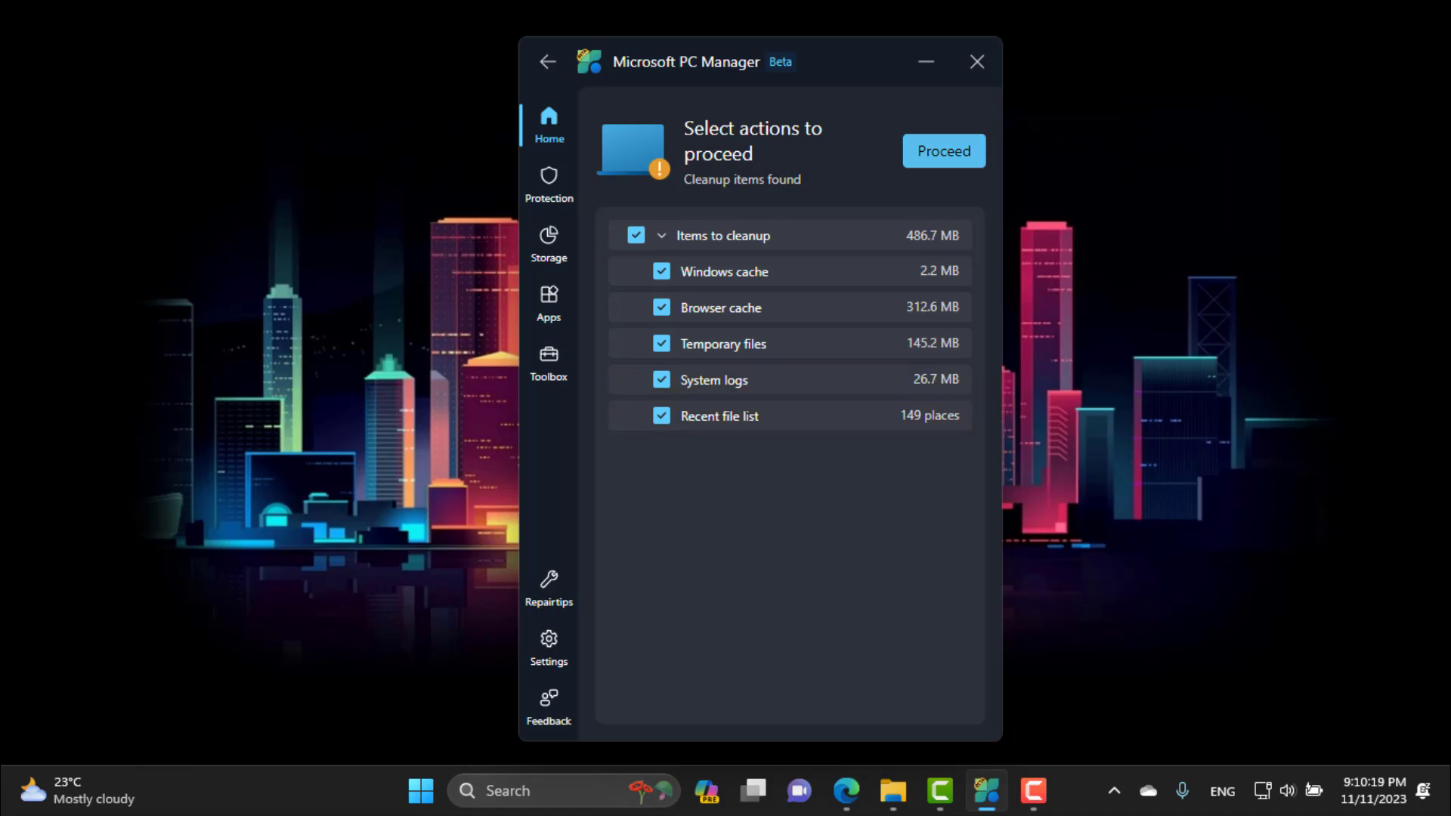
{"action": "key", "text": "Return"}
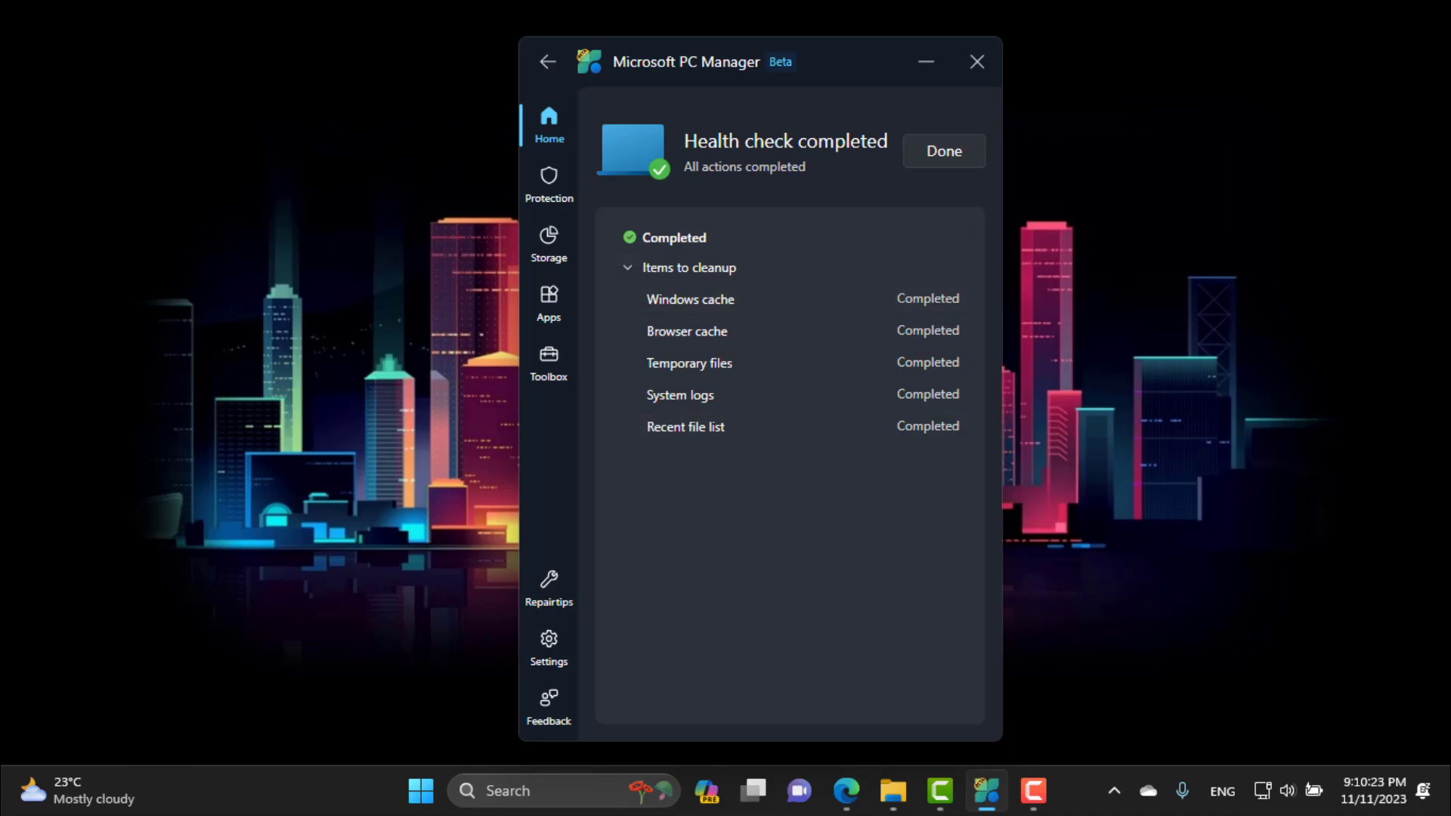
{"action": "key", "text": "Return"}
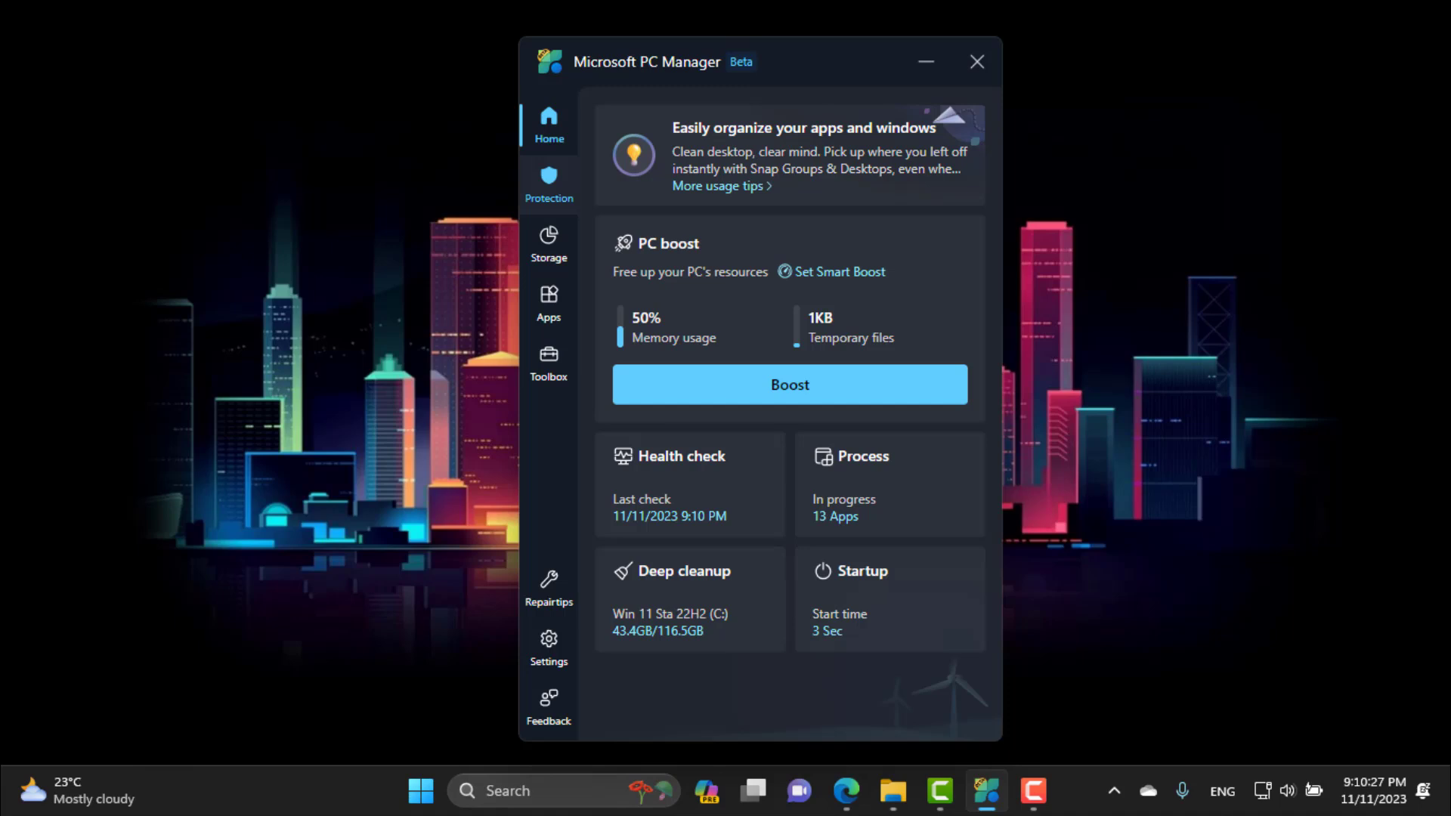
Step: Review the available Windows updates and the taskbar repair options under system protection
{"action": "left_click", "coordinate": [549, 185]}
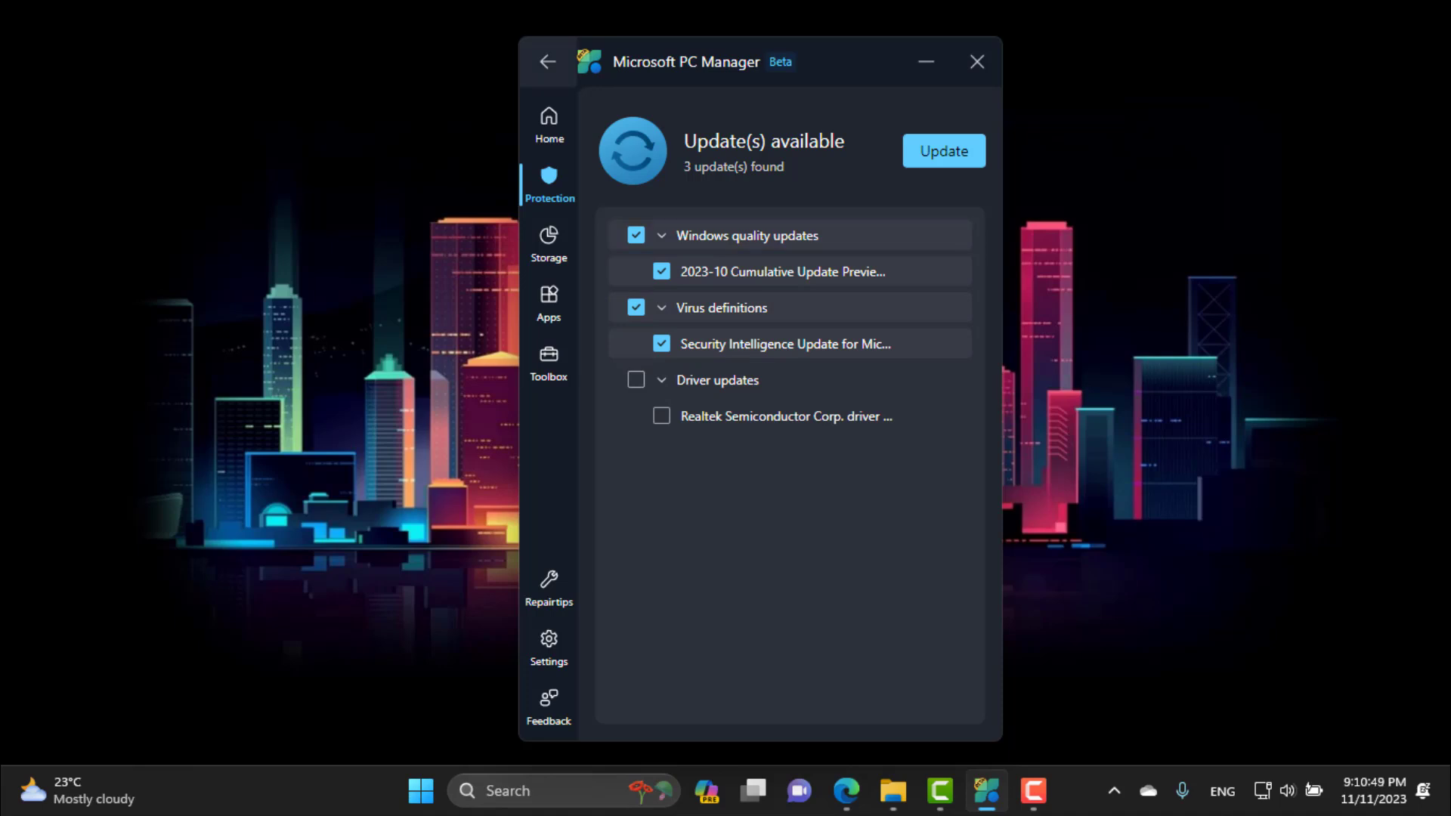
{"action": "left_click", "coordinate": [548, 61]}
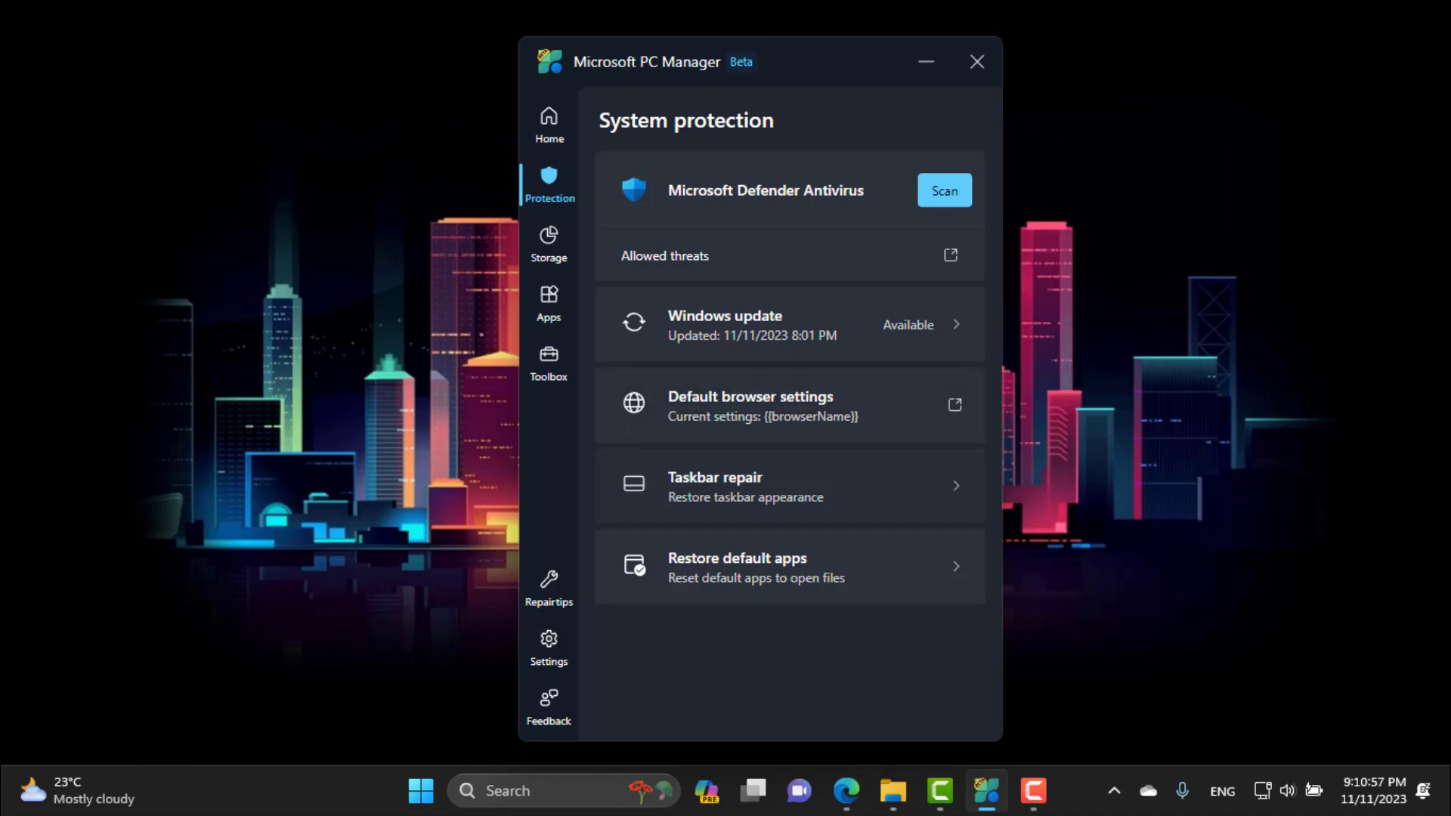
{"action": "left_click", "coordinate": [789, 486]}
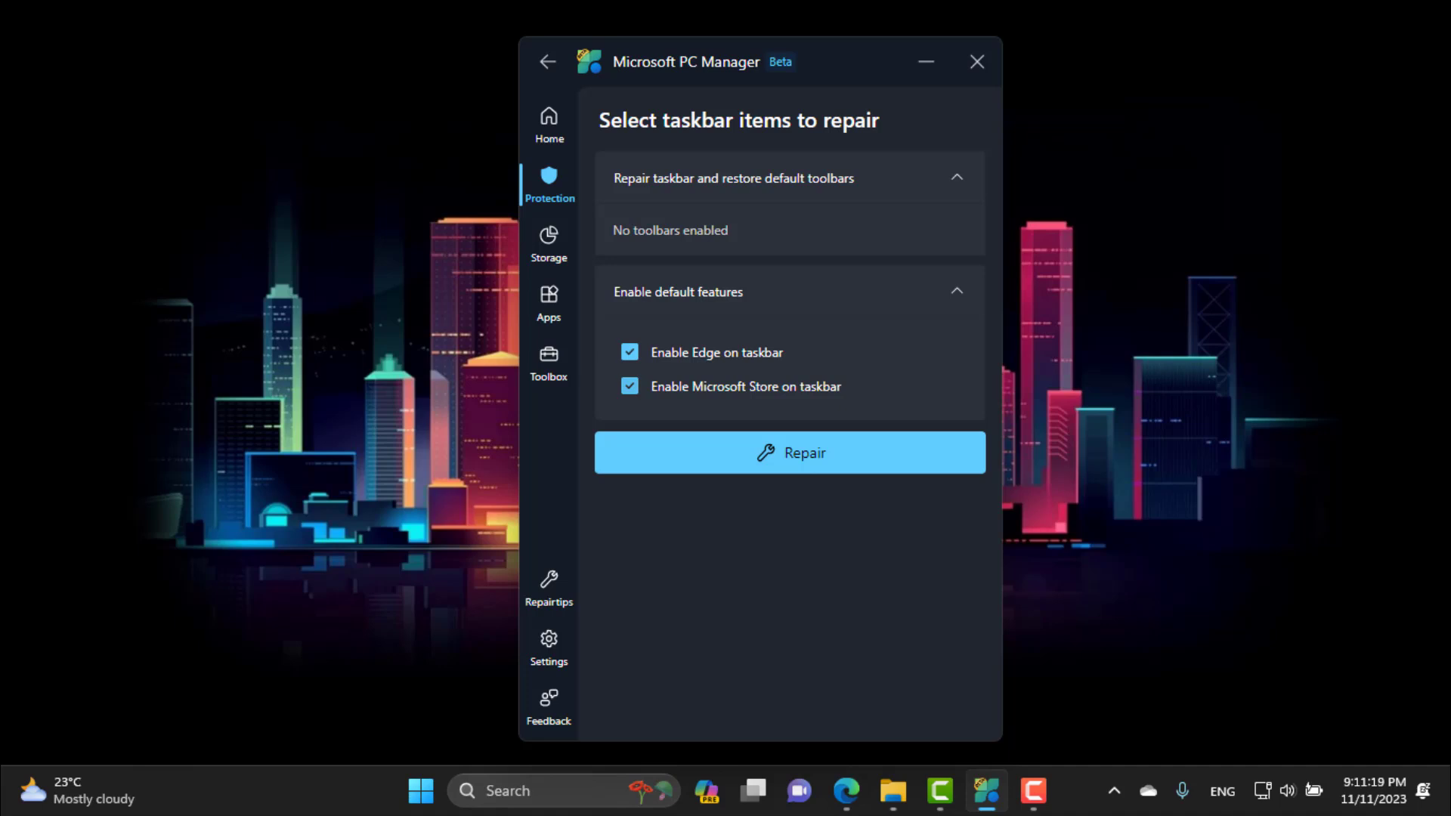
{"action": "left_click", "coordinate": [547, 61]}
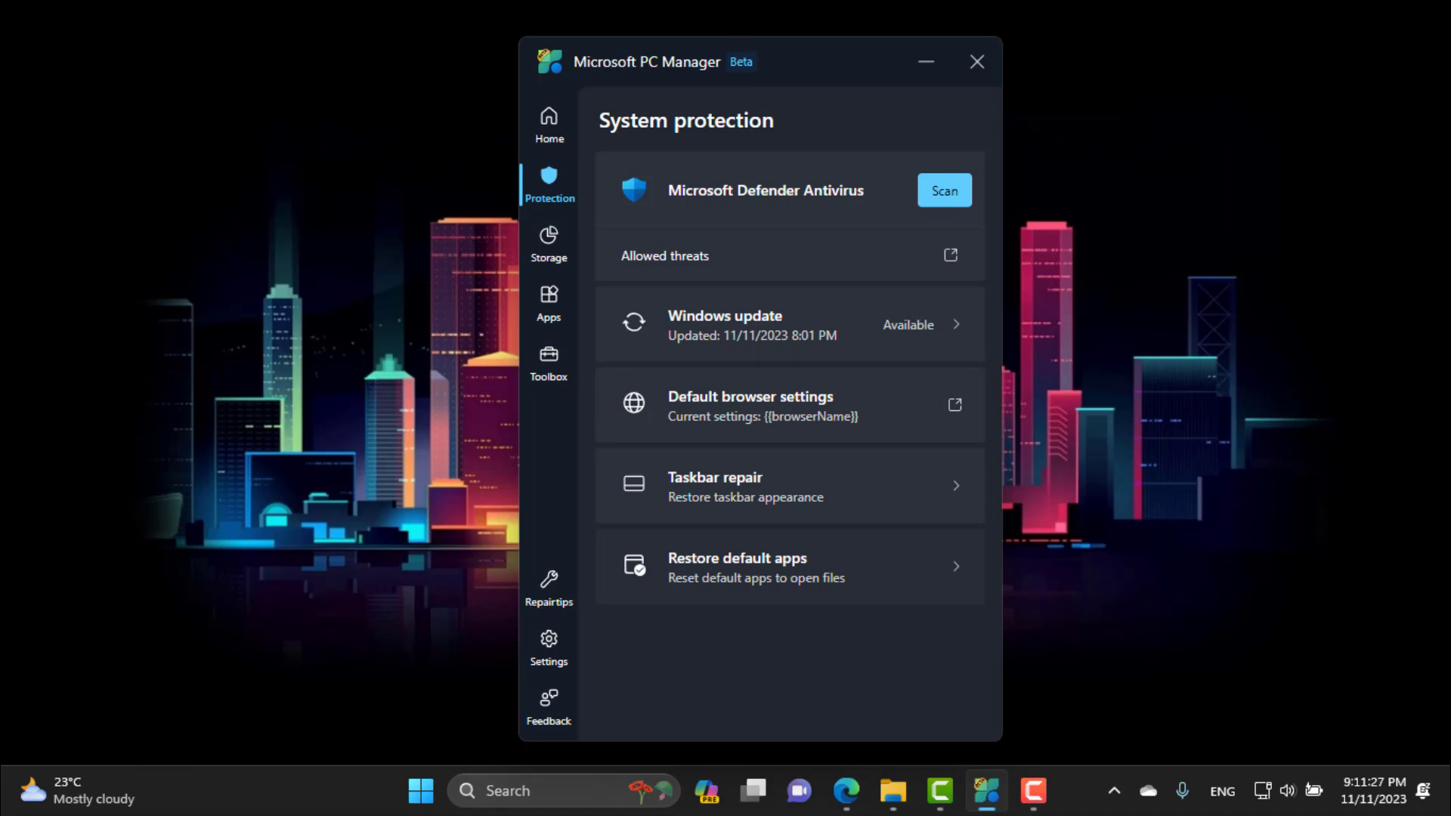
Step: Review the downloaded files listed for cleanup in storage management and close the list
{"action": "left_click", "coordinate": [549, 242]}
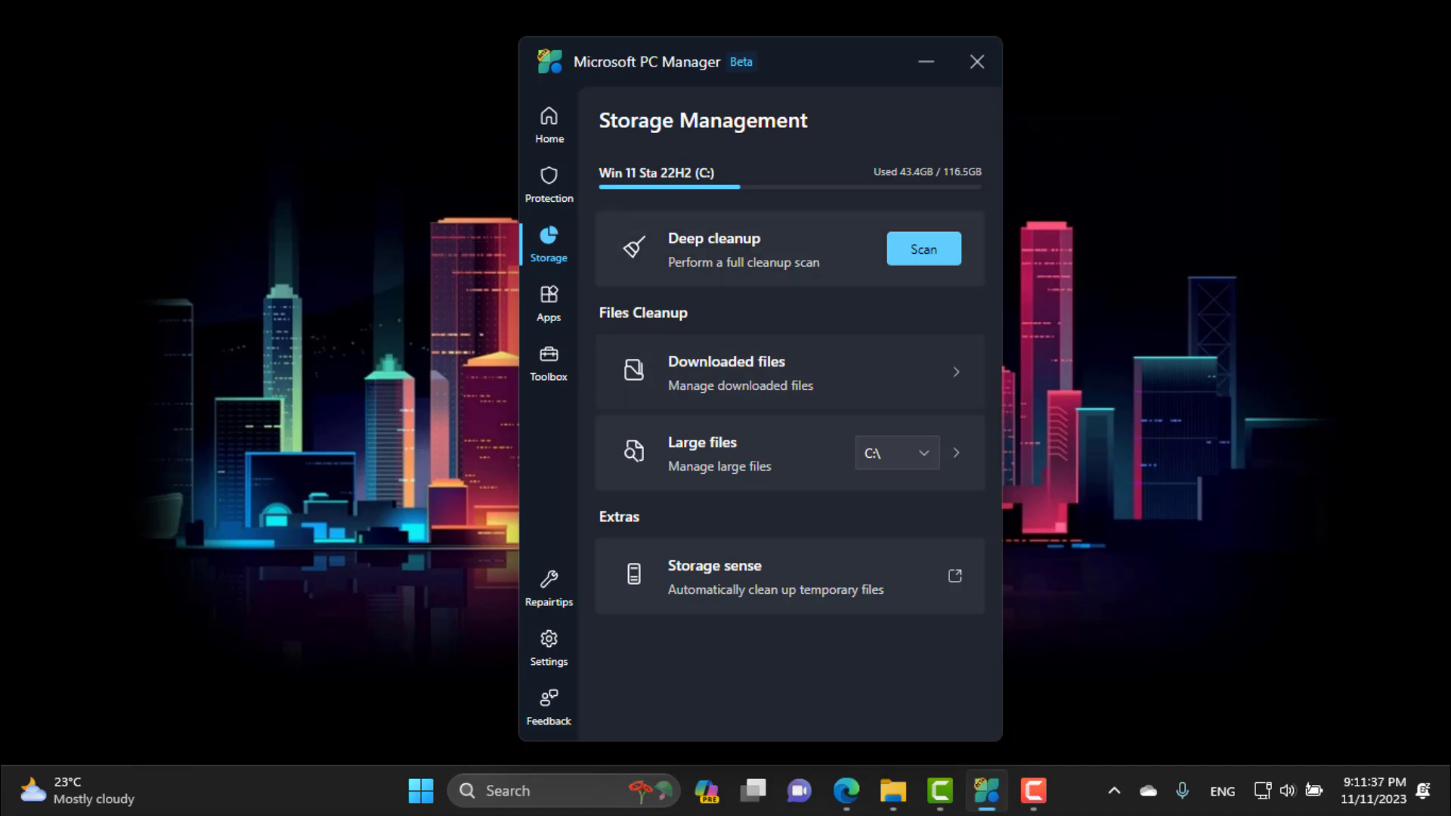
{"action": "left_click", "coordinate": [786, 372]}
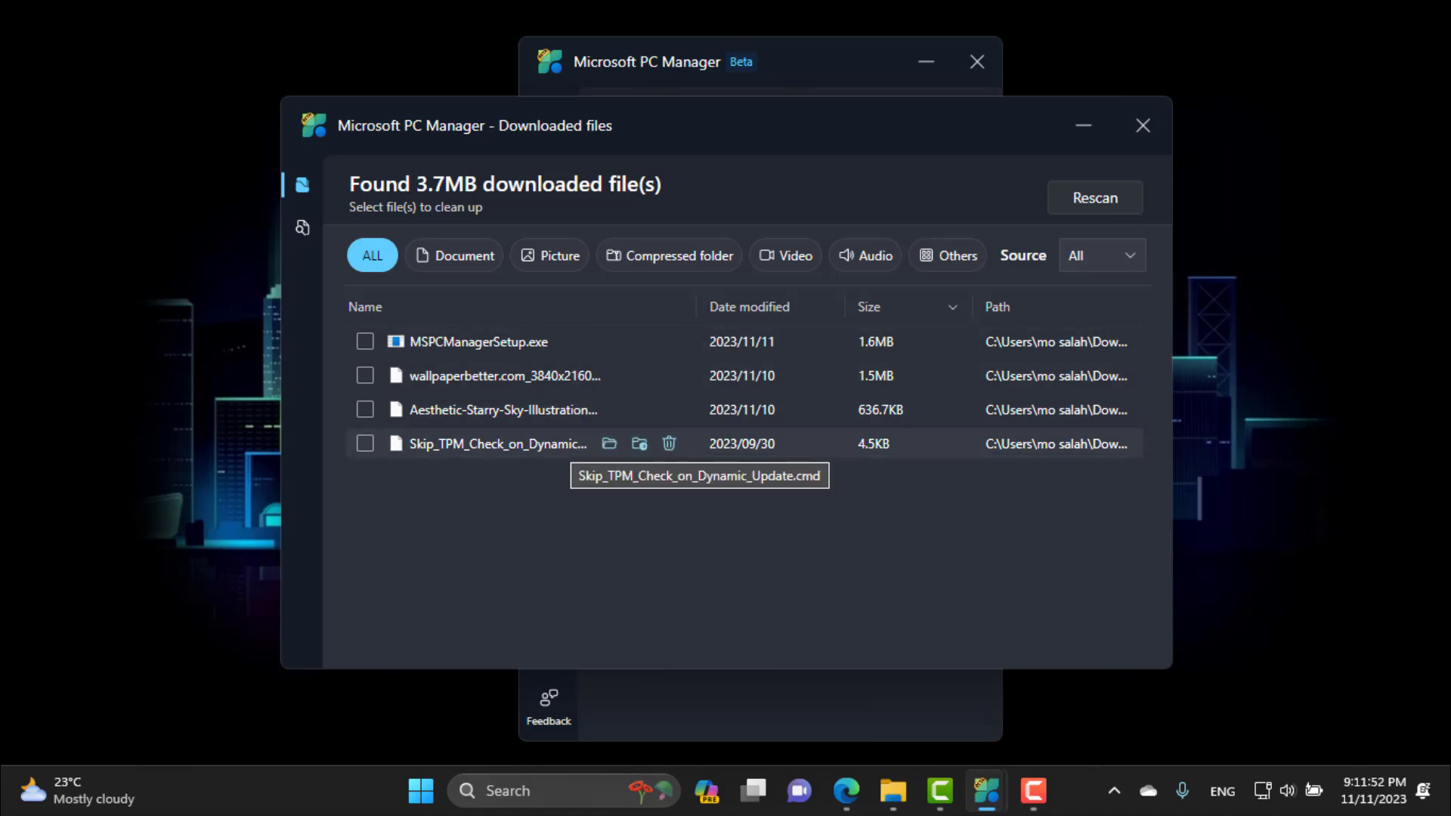
{"action": "left_click", "coordinate": [1143, 125]}
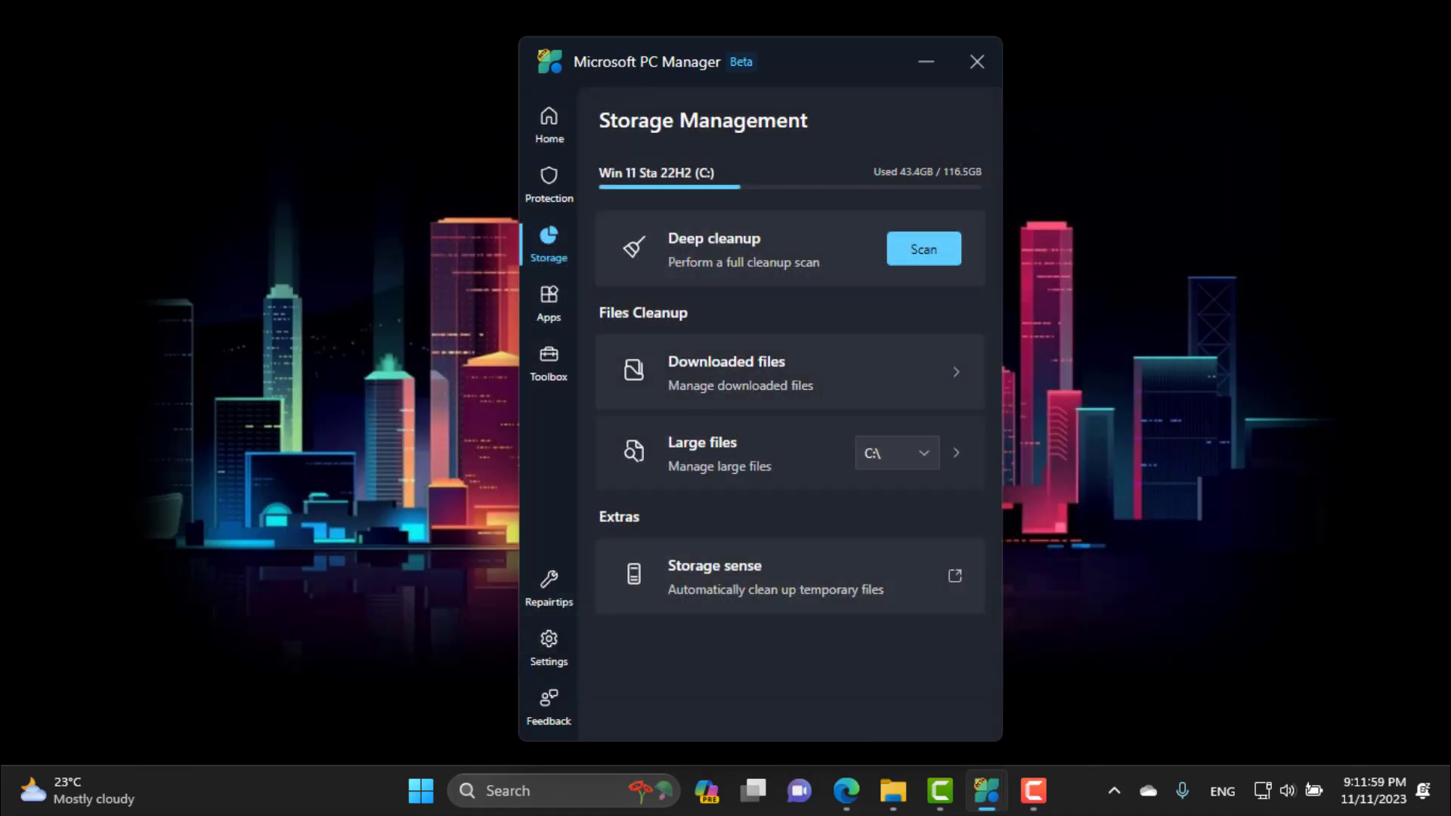
Step: Filter the large files on the C drive to those over 1GB and check the Storage Sense settings
{"action": "left_click", "coordinate": [726, 454]}
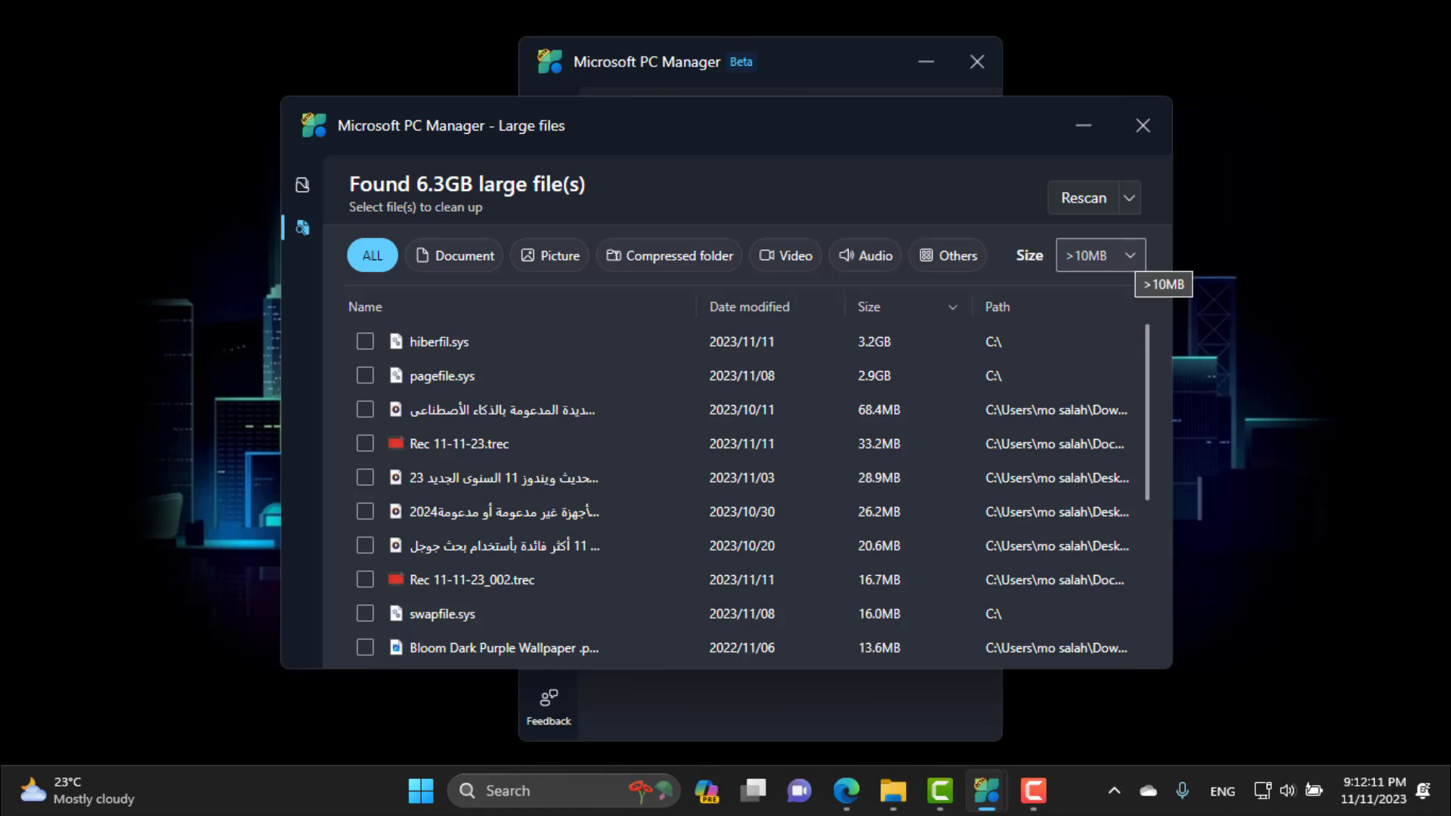
{"action": "left_click", "coordinate": [1126, 257]}
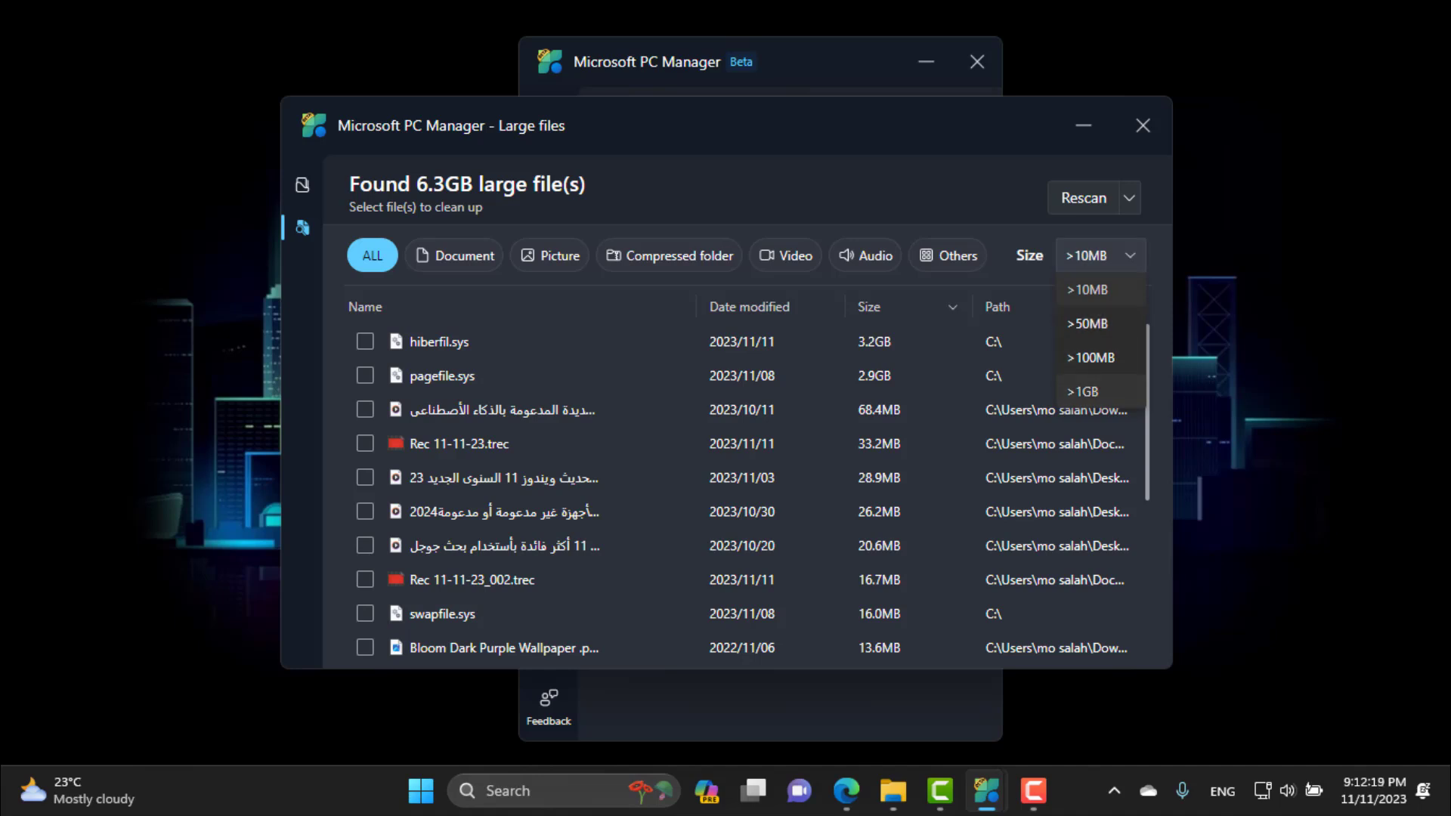
{"action": "left_click", "coordinate": [1089, 392]}
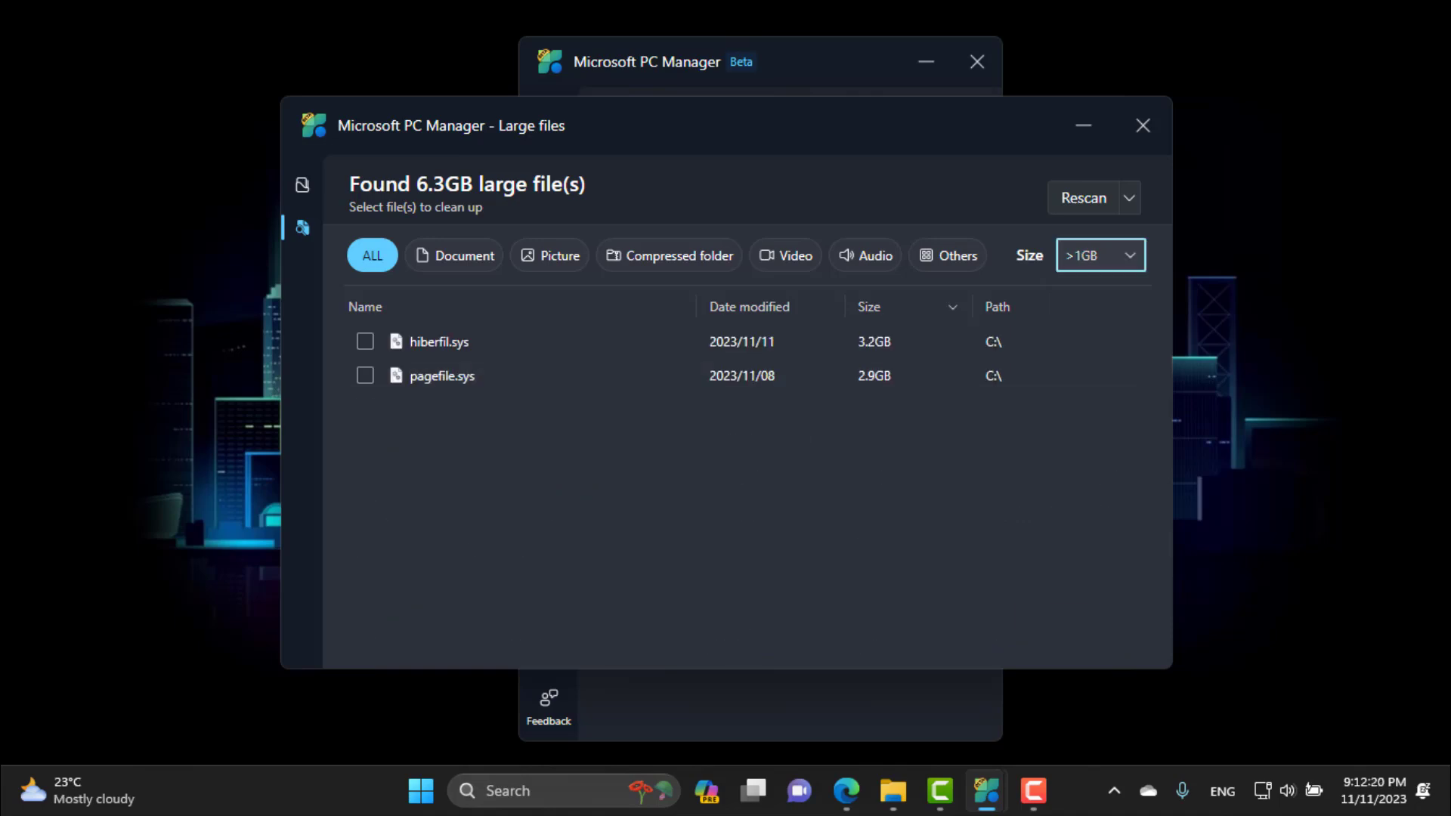
{"action": "left_click", "coordinate": [1143, 126]}
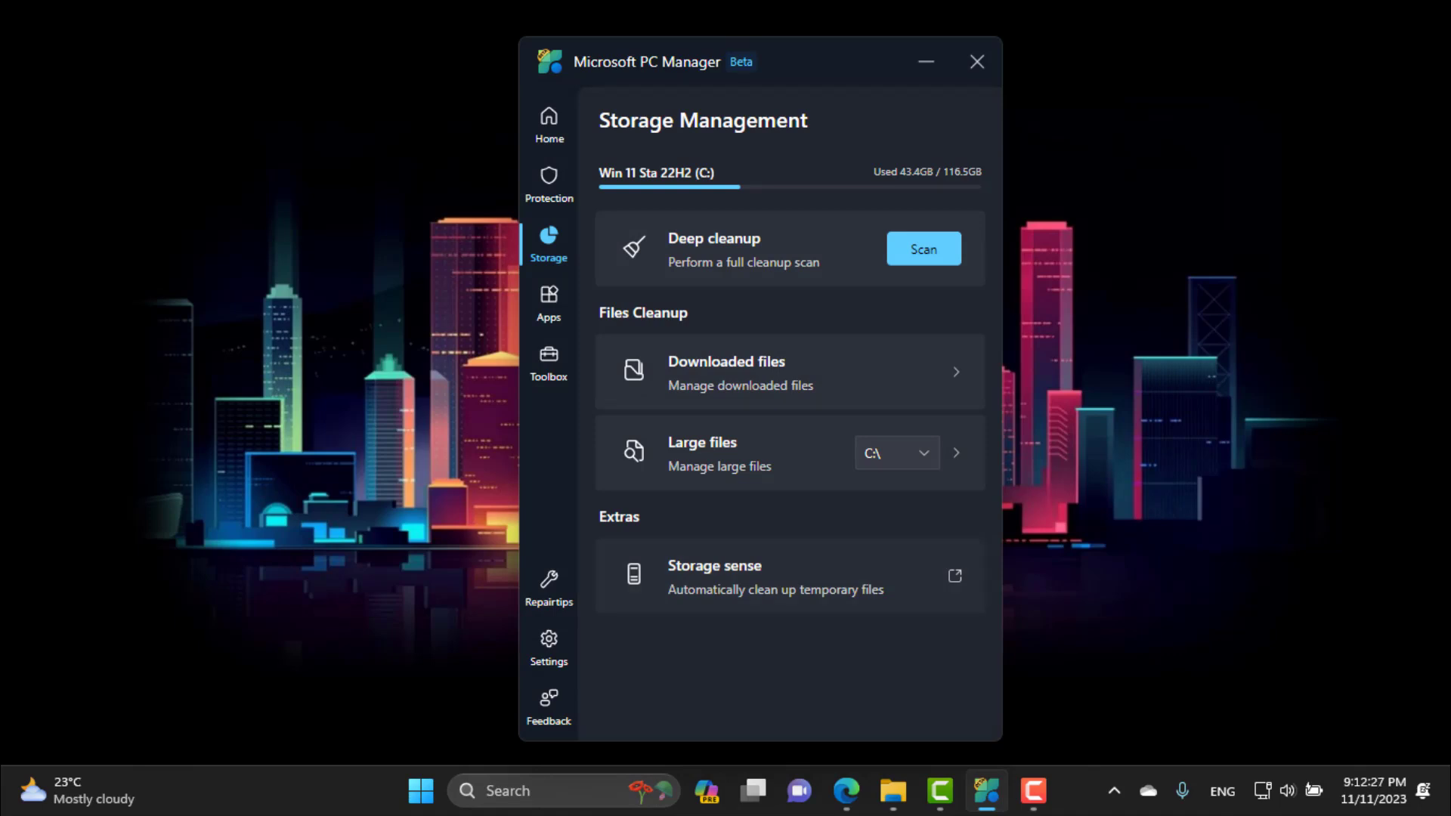
{"action": "left_click", "coordinate": [955, 575]}
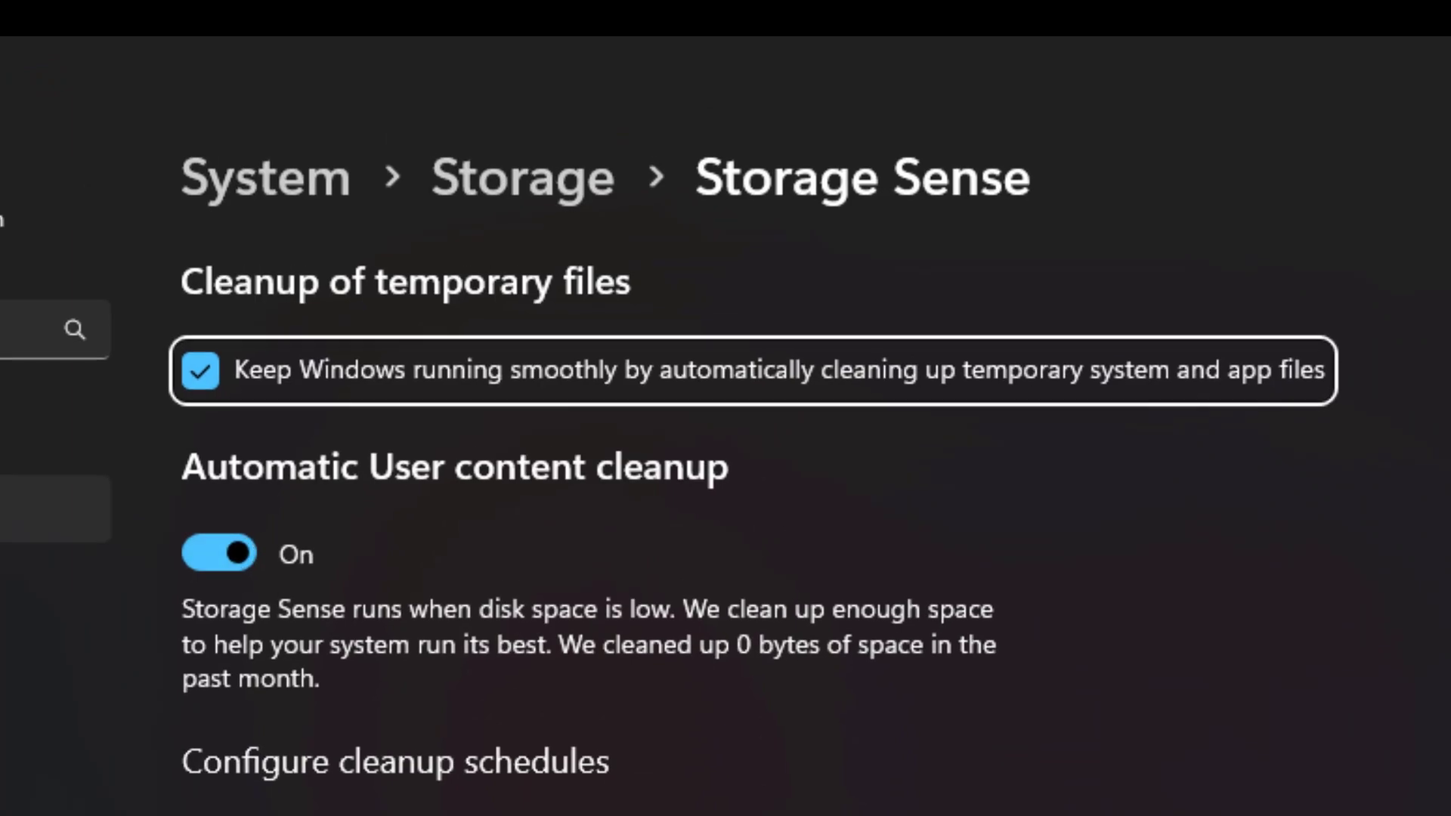
{"action": "key", "text": "alt+F4"}
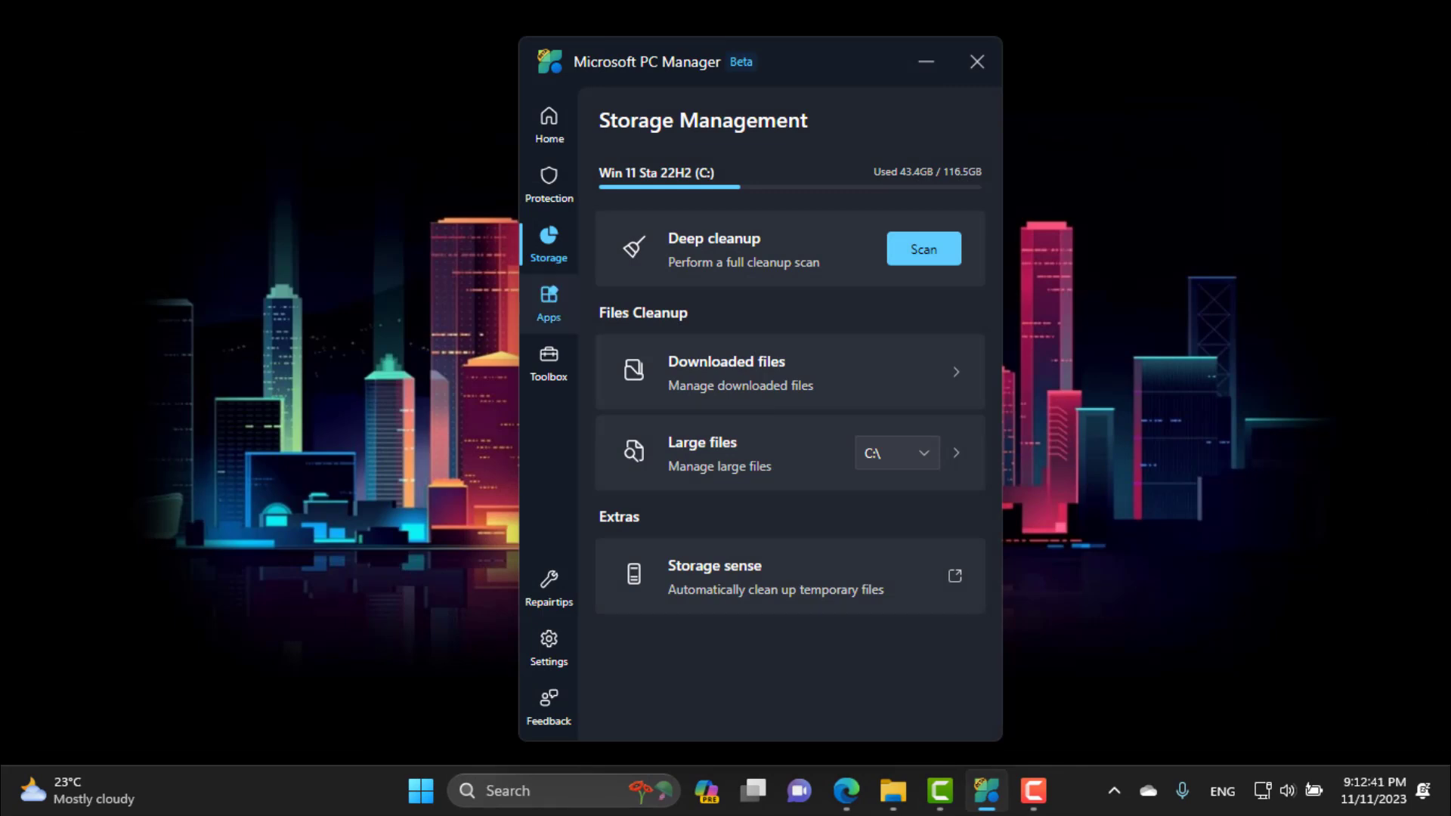
Step: Review the running processes in app management and the installed apps in Windows Settings
{"action": "left_click", "coordinate": [548, 306]}
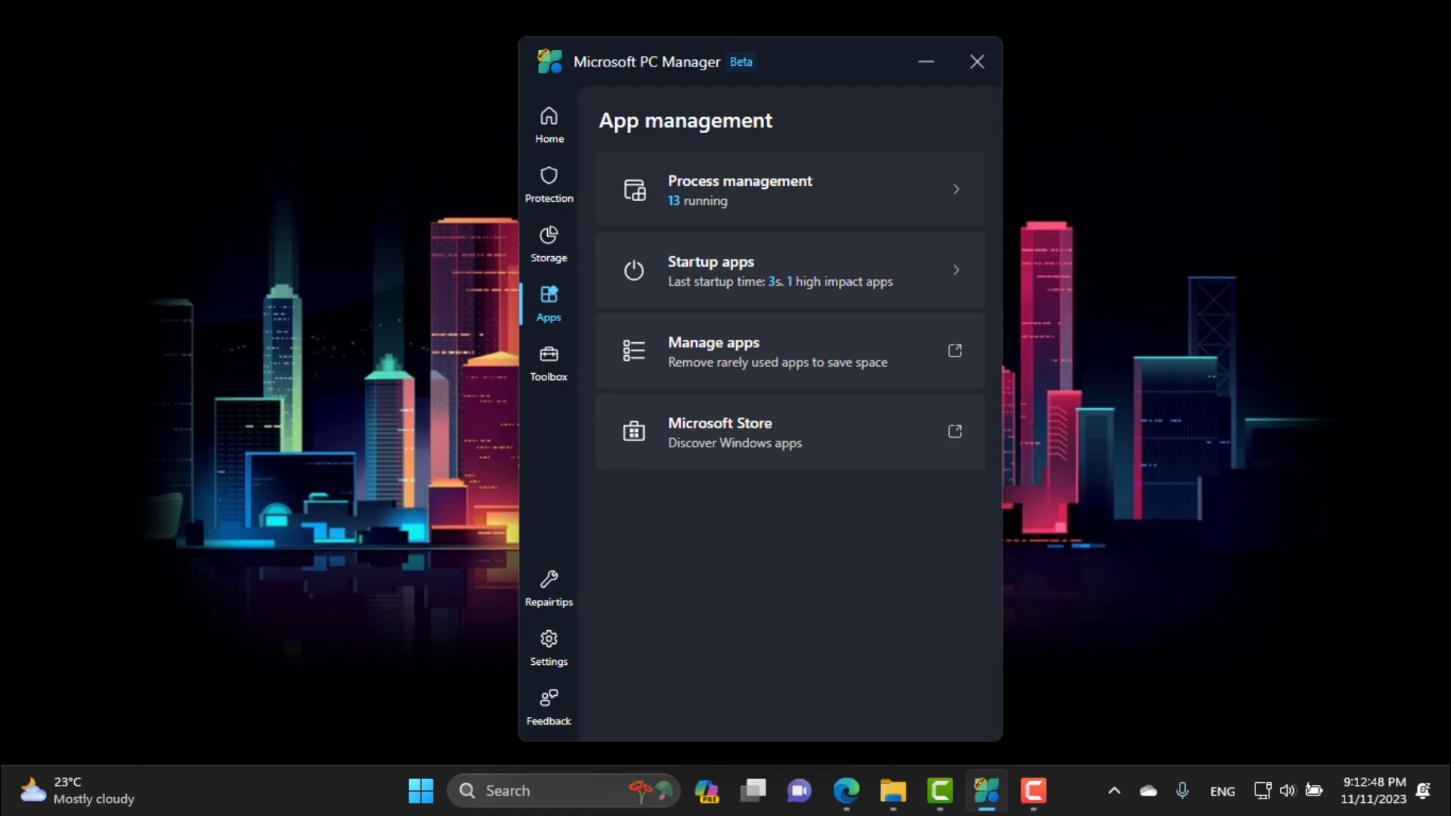
{"action": "left_click", "coordinate": [741, 189]}
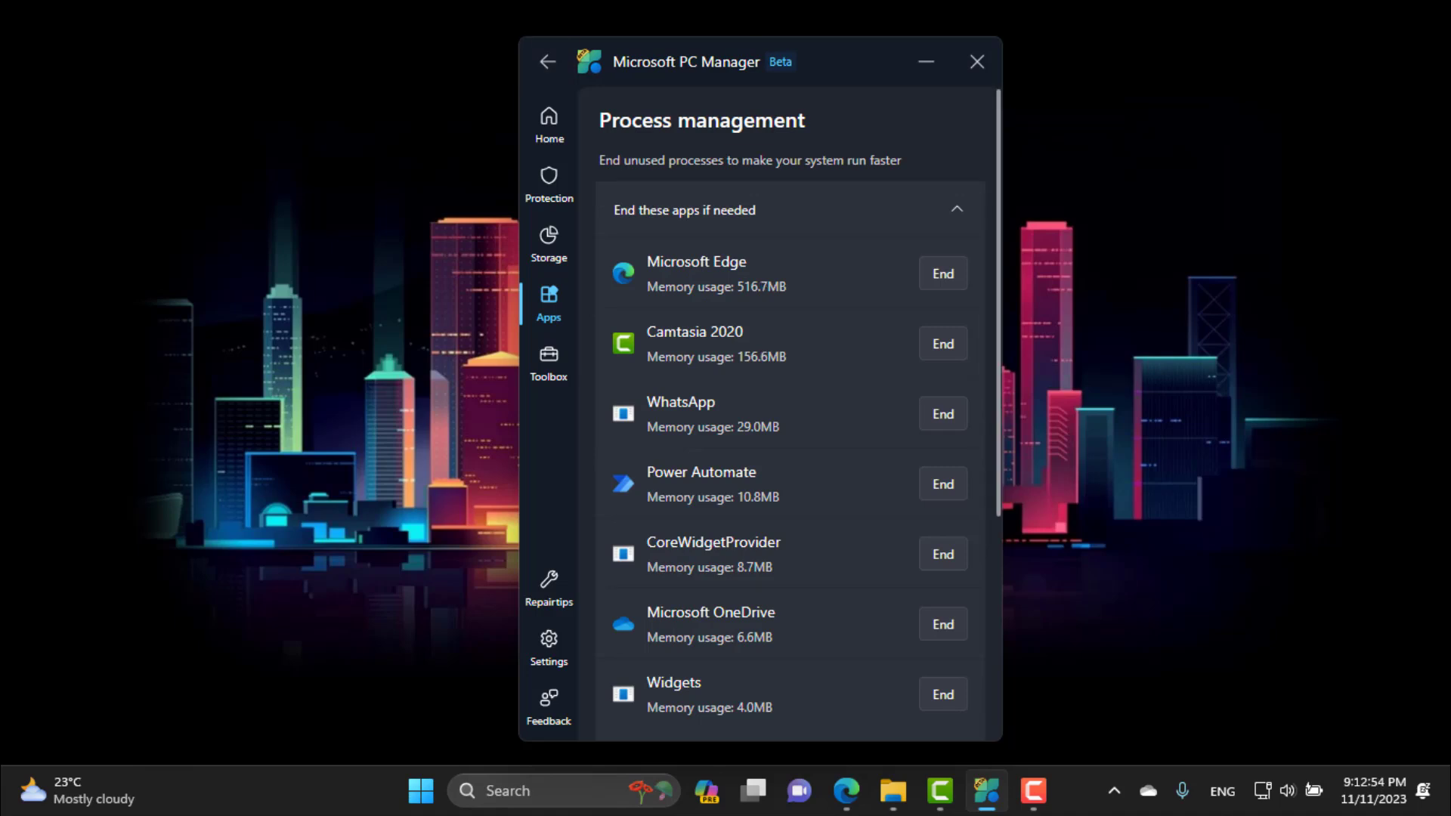
{"action": "key", "text": "alt+Left"}
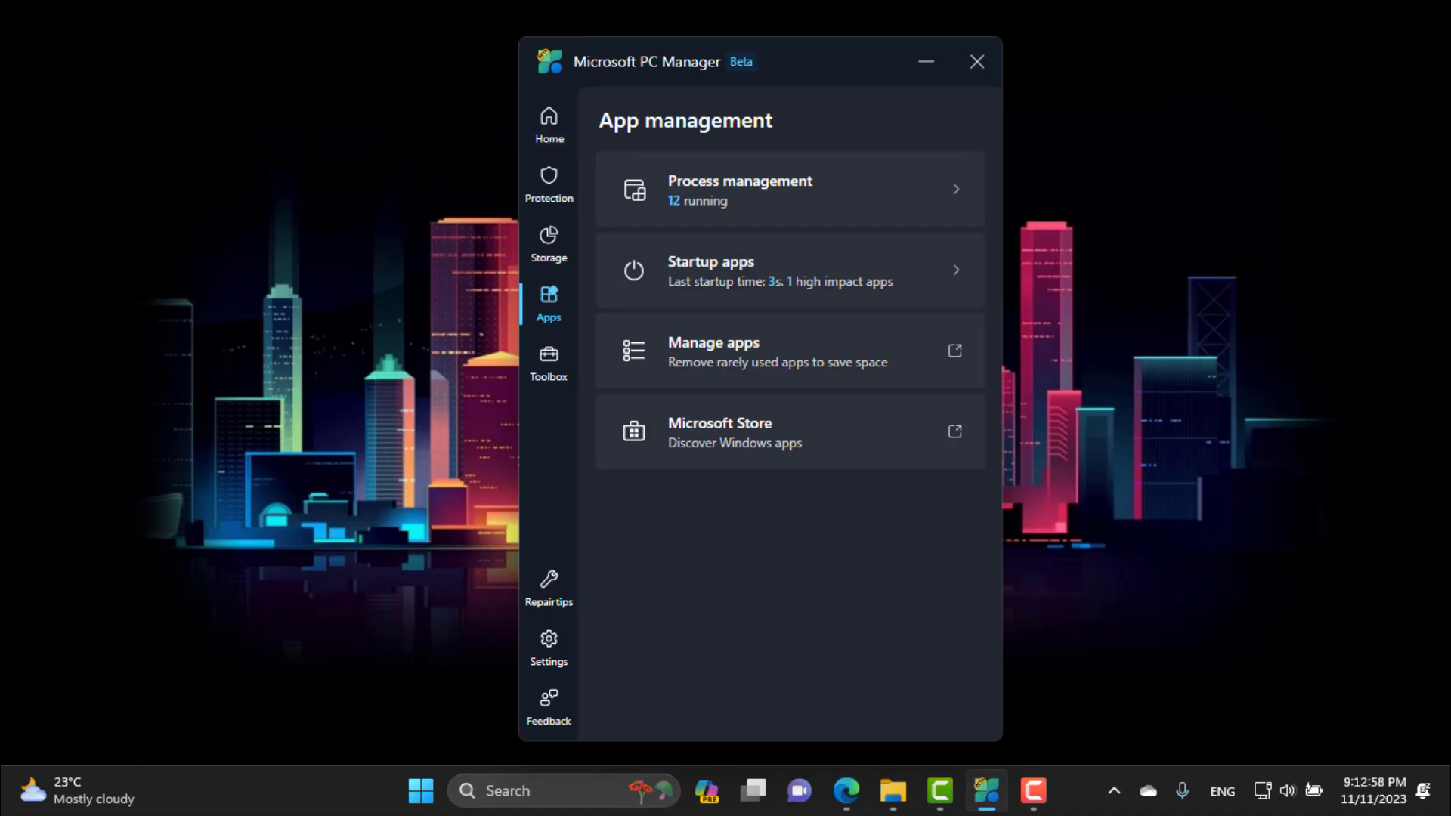
{"action": "key", "text": "Return"}
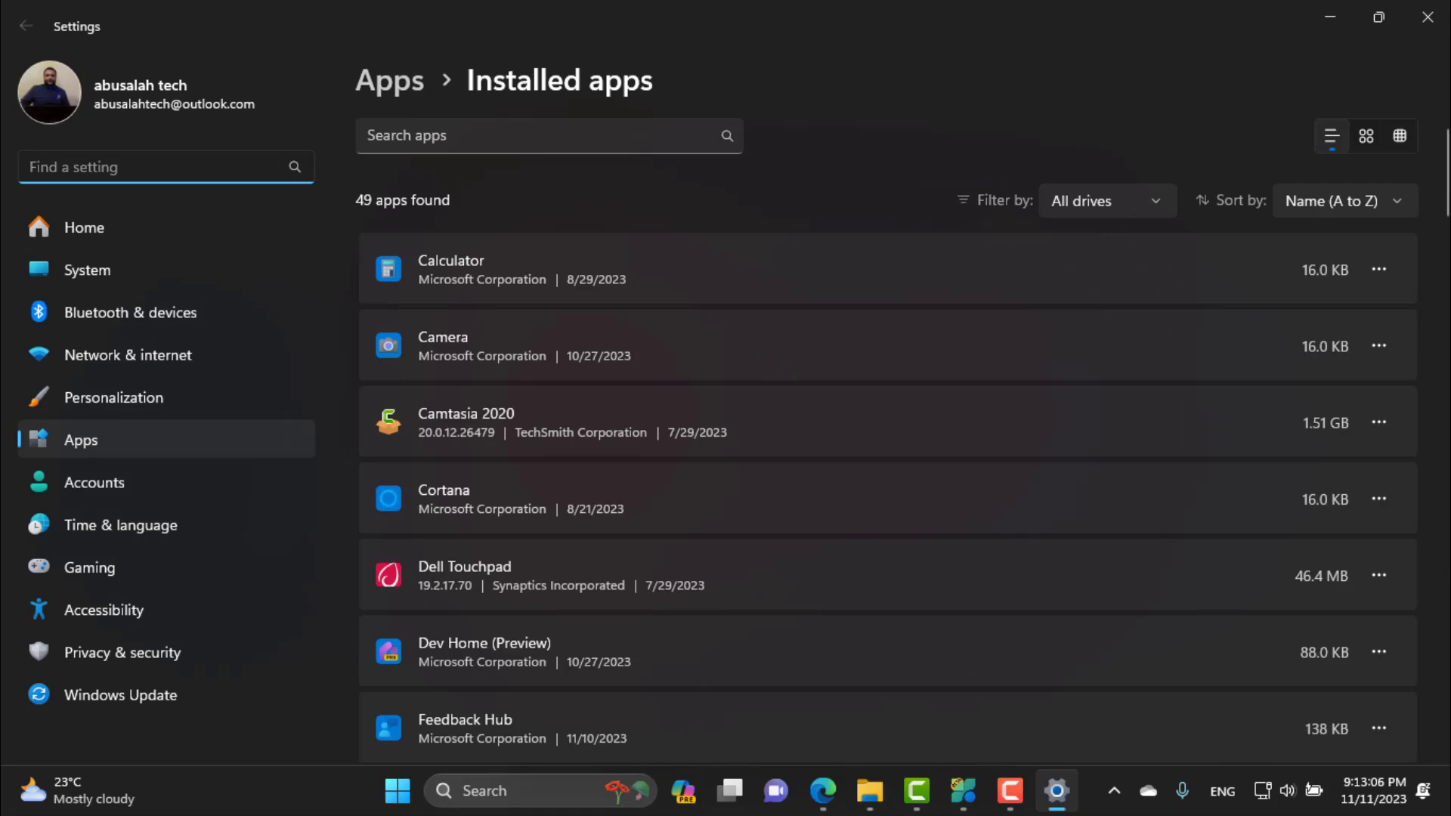
{"action": "left_click", "coordinate": [1427, 16]}
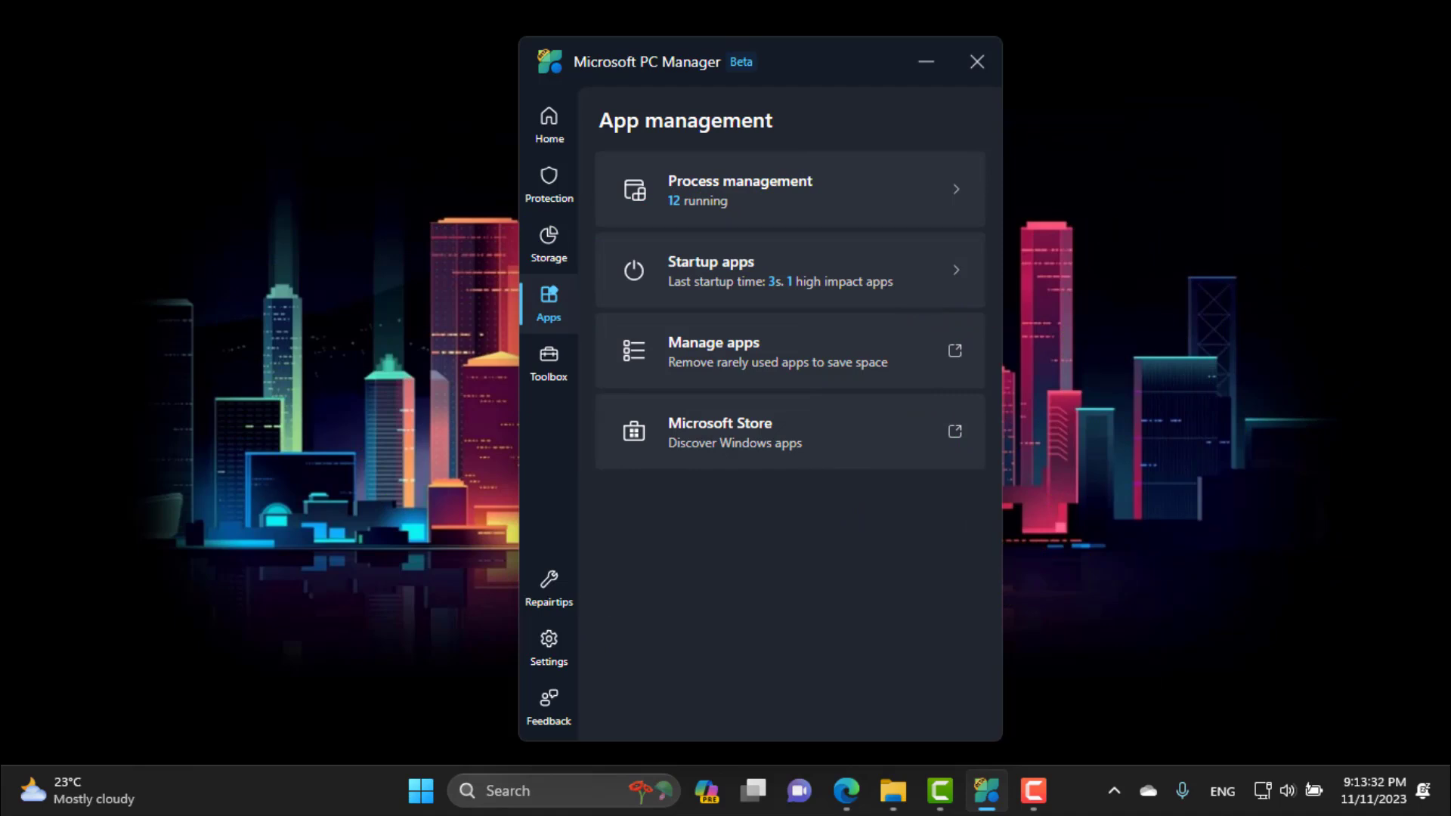
Step: Turn on the desktop toolbar in the toolbox, minimise PC Manager, and reveal the docked toolbar with its web search field
{"action": "left_click", "coordinate": [549, 363]}
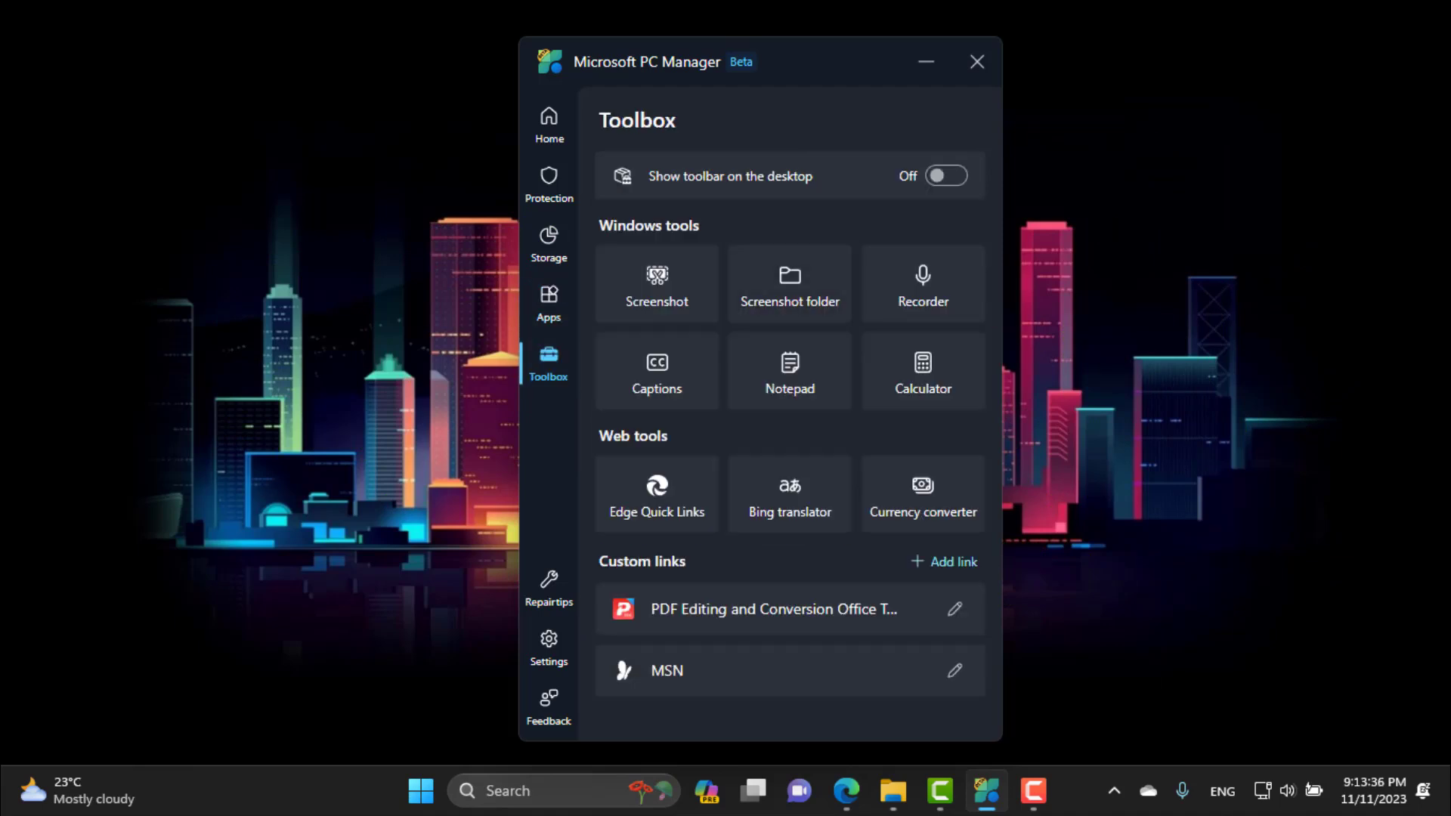
{"action": "left_click", "coordinate": [947, 175]}
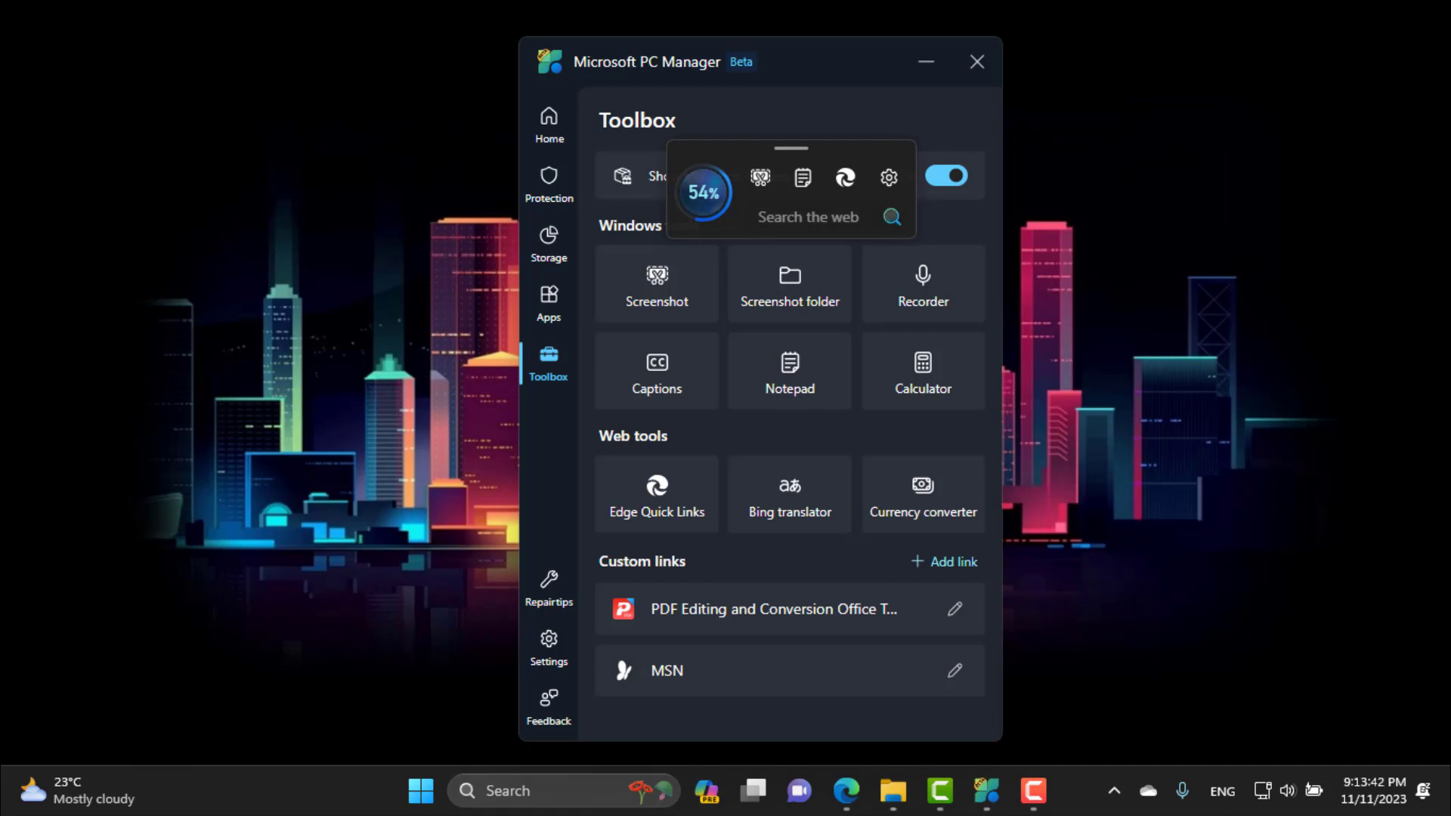
{"action": "left_click", "coordinate": [926, 62]}
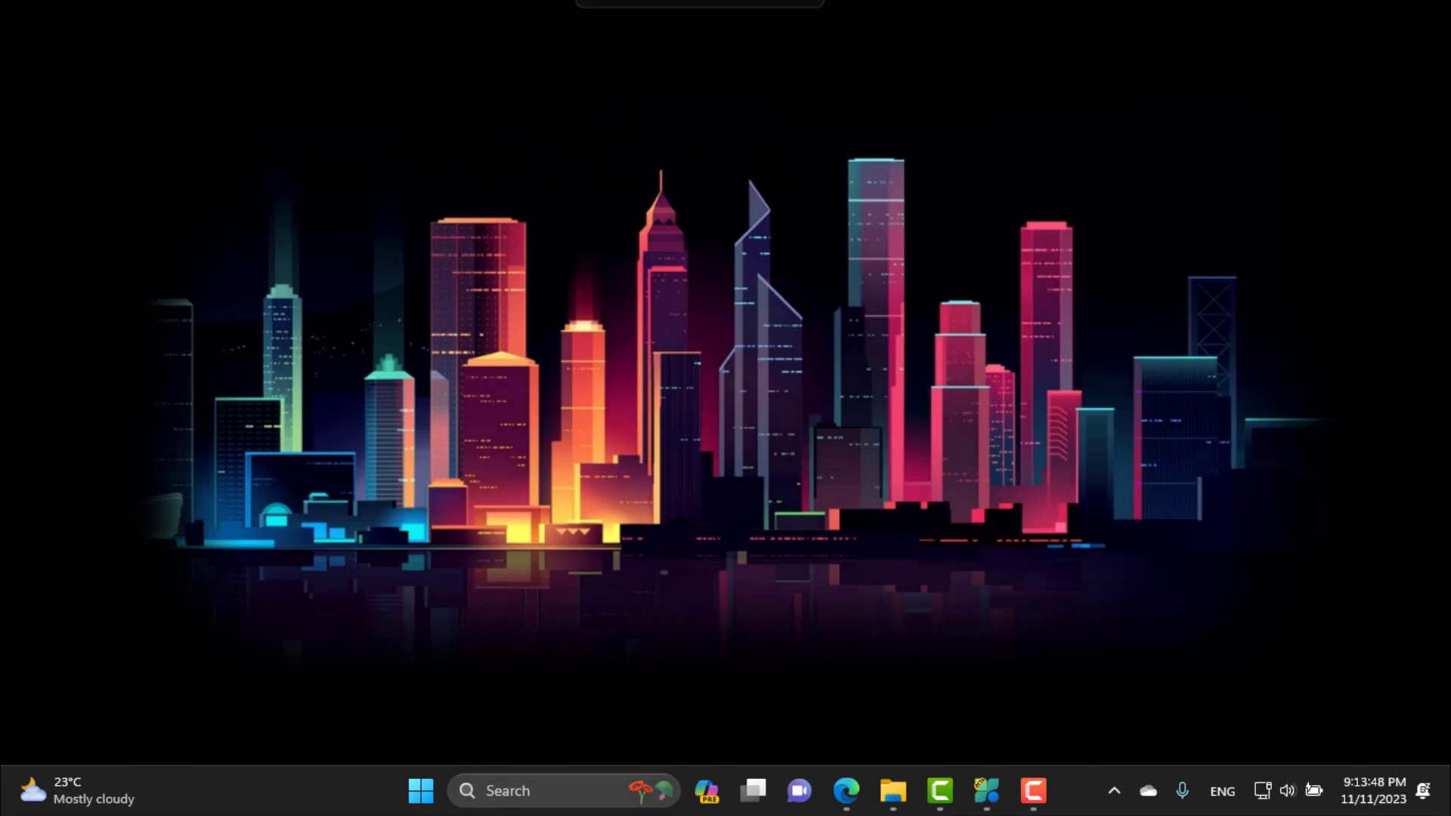
{"action": "mouse_move", "coordinate": [699, 4]}
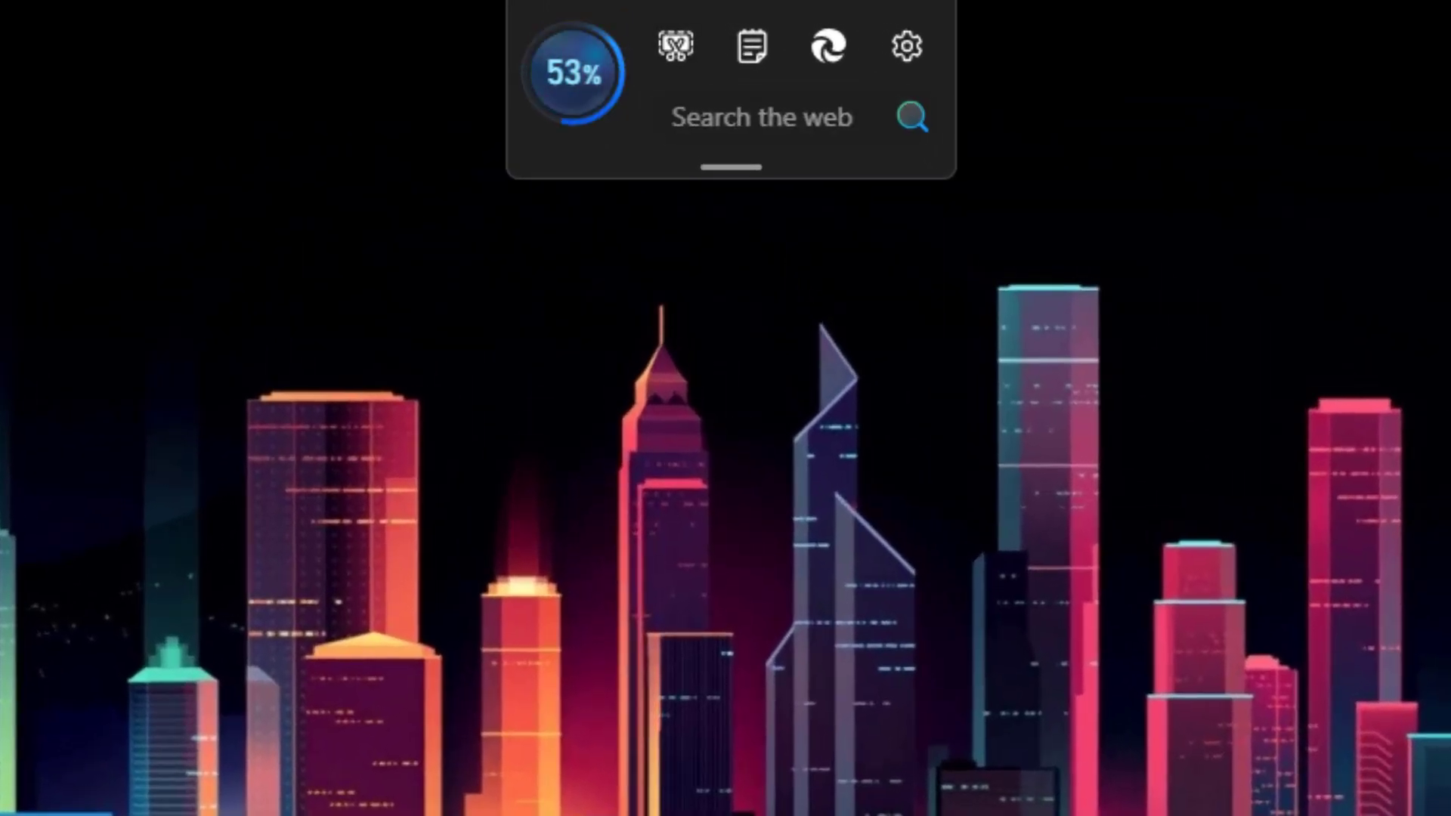
{"action": "left_click", "coordinate": [673, 115]}
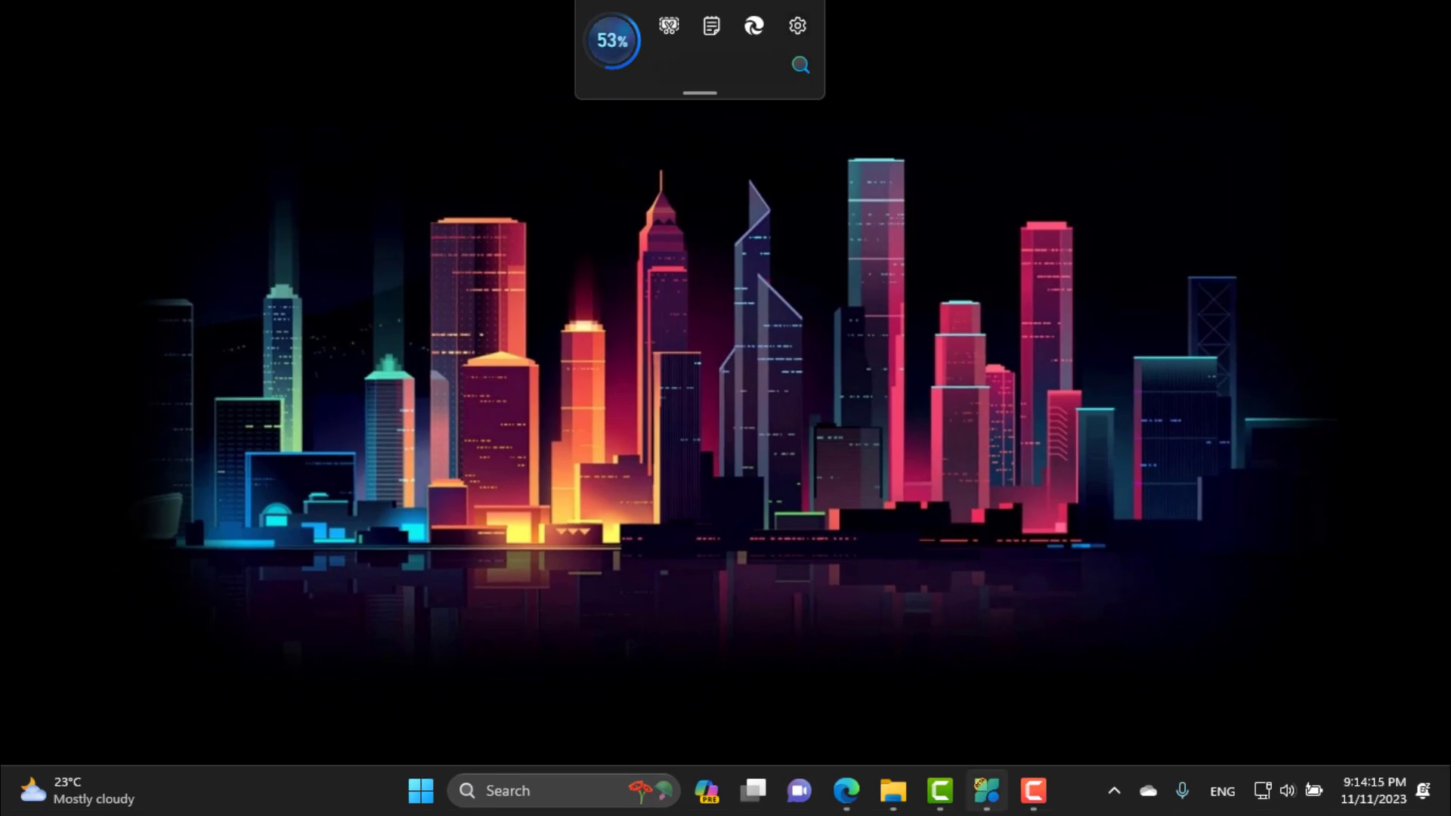
Step: Restore PC Manager and review its repair tips
{"action": "left_click", "coordinate": [986, 791]}
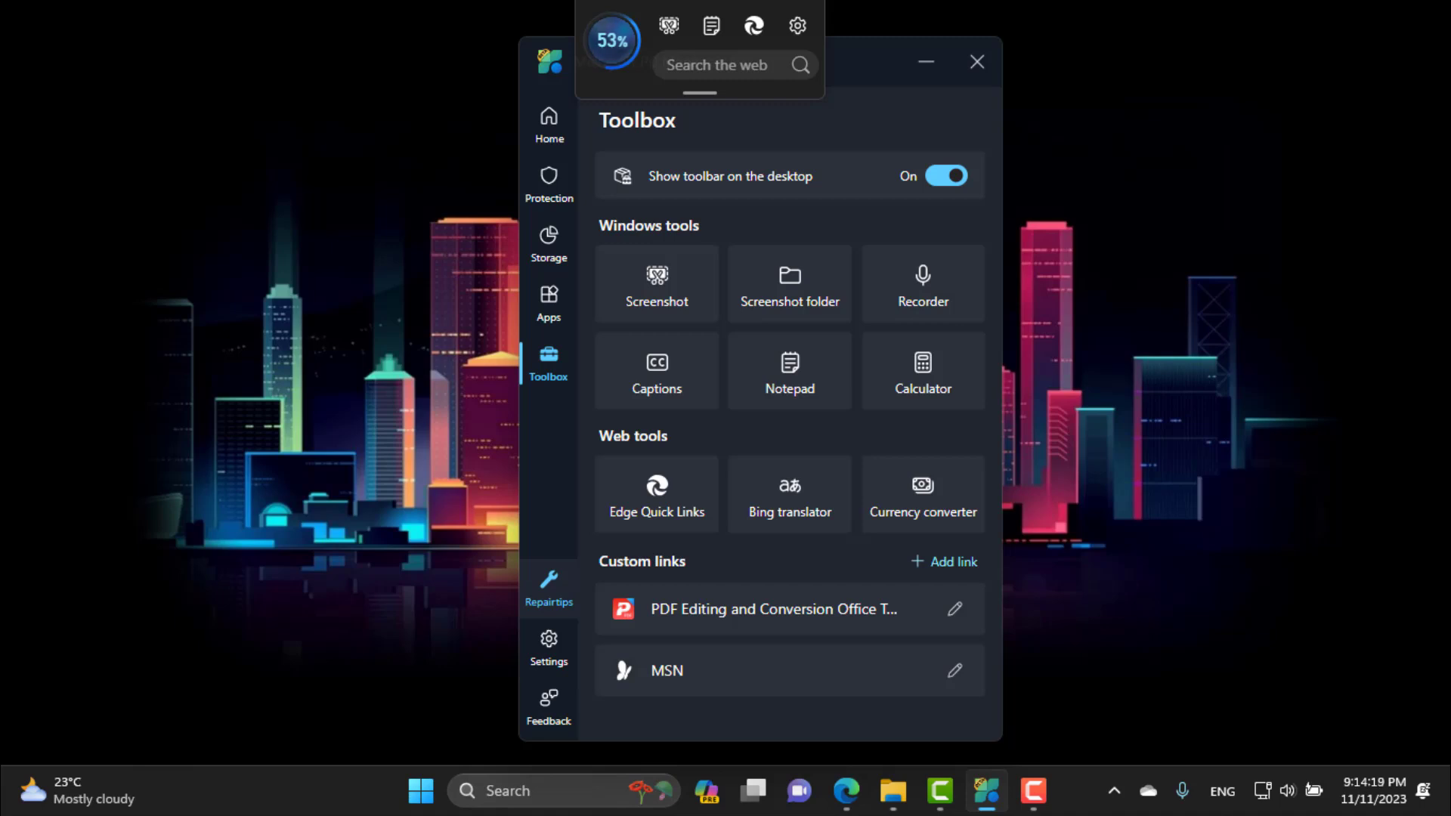
{"action": "left_click", "coordinate": [549, 588]}
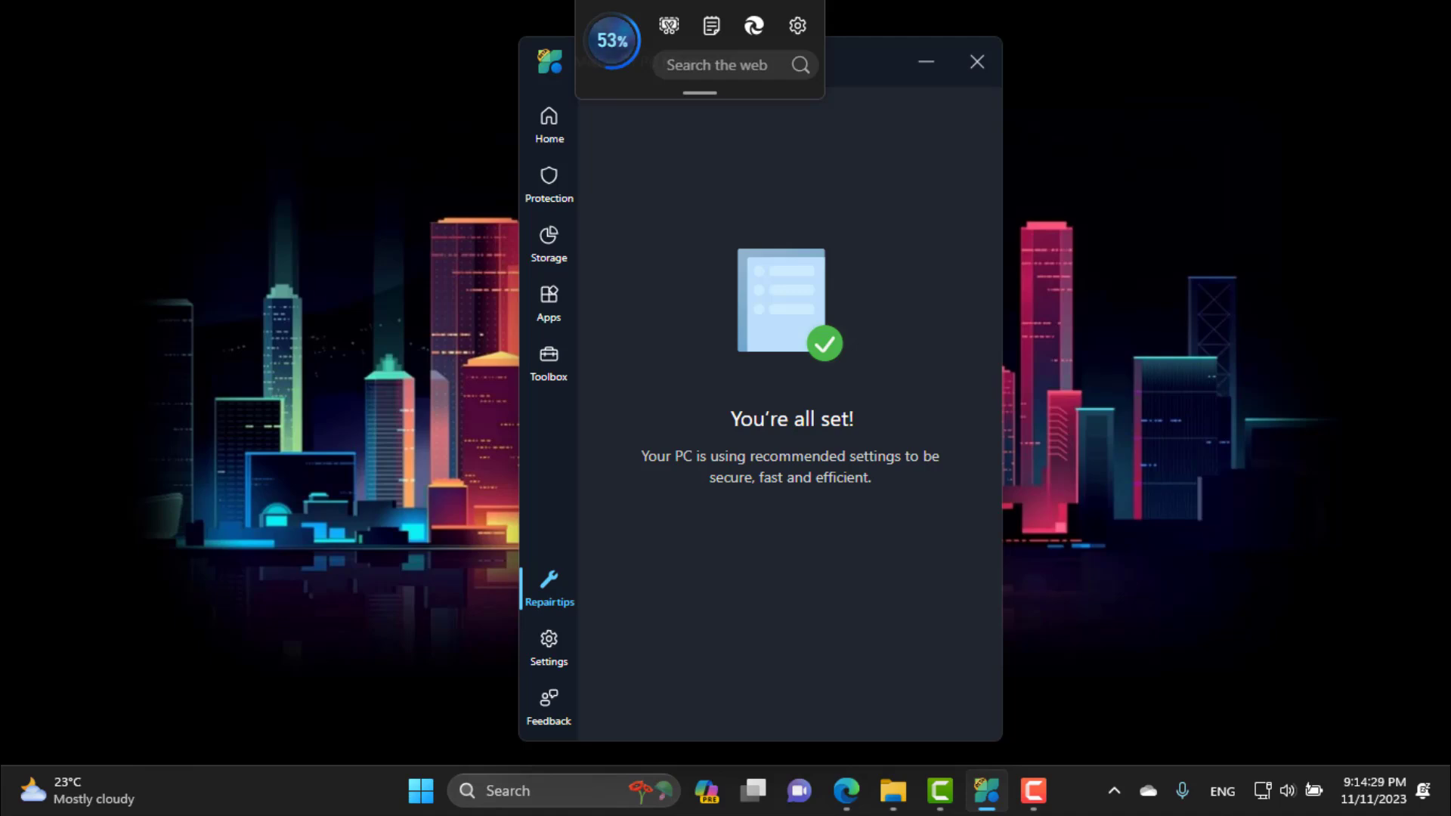
Step: Turn on Smart boost and Early access in the PC Manager settings
{"action": "left_click", "coordinate": [549, 646]}
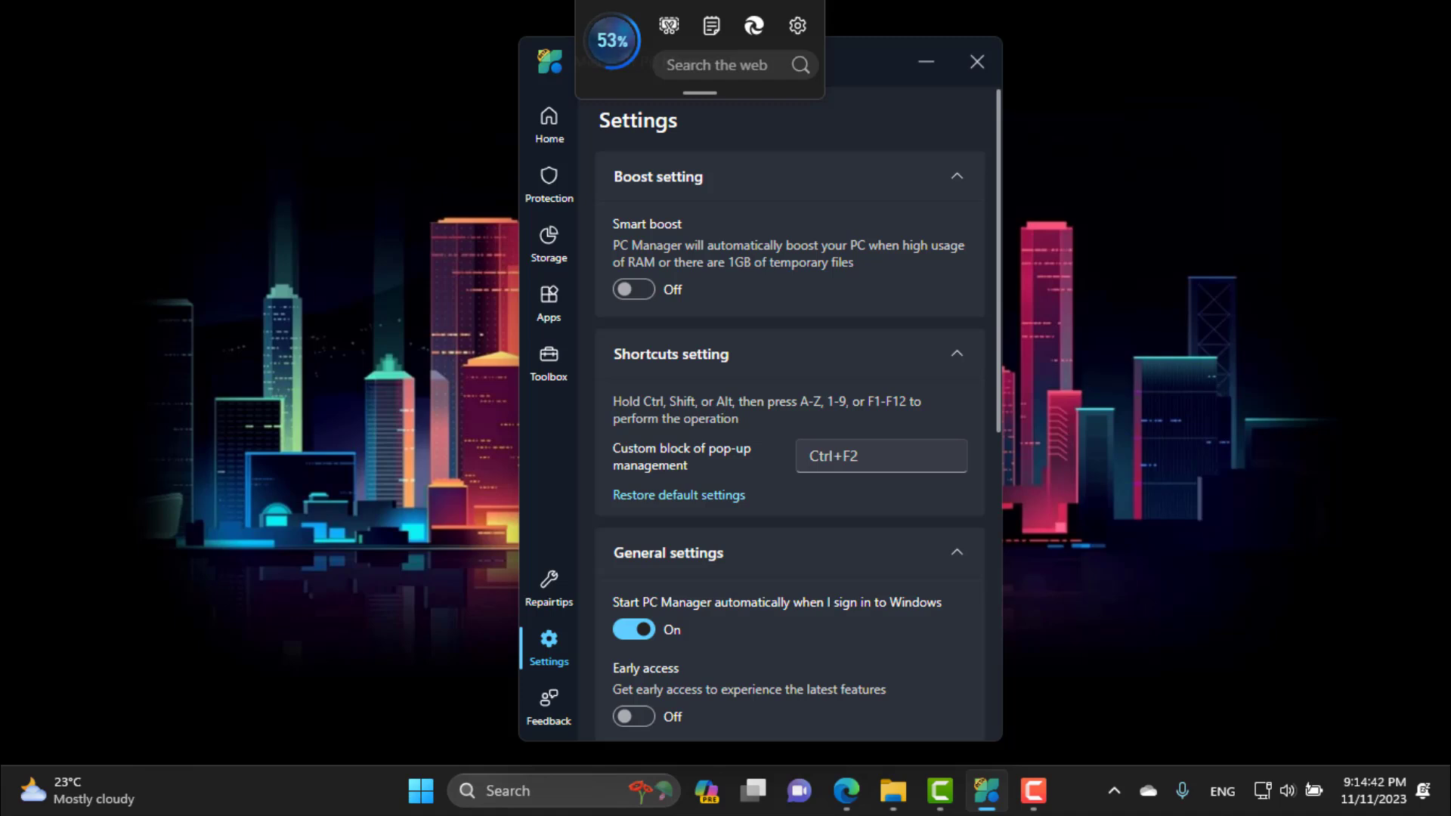
{"action": "left_click", "coordinate": [633, 290]}
{"action": "scroll", "coordinate": [790, 415], "scroll_direction": "down", "scroll_amount": 3}
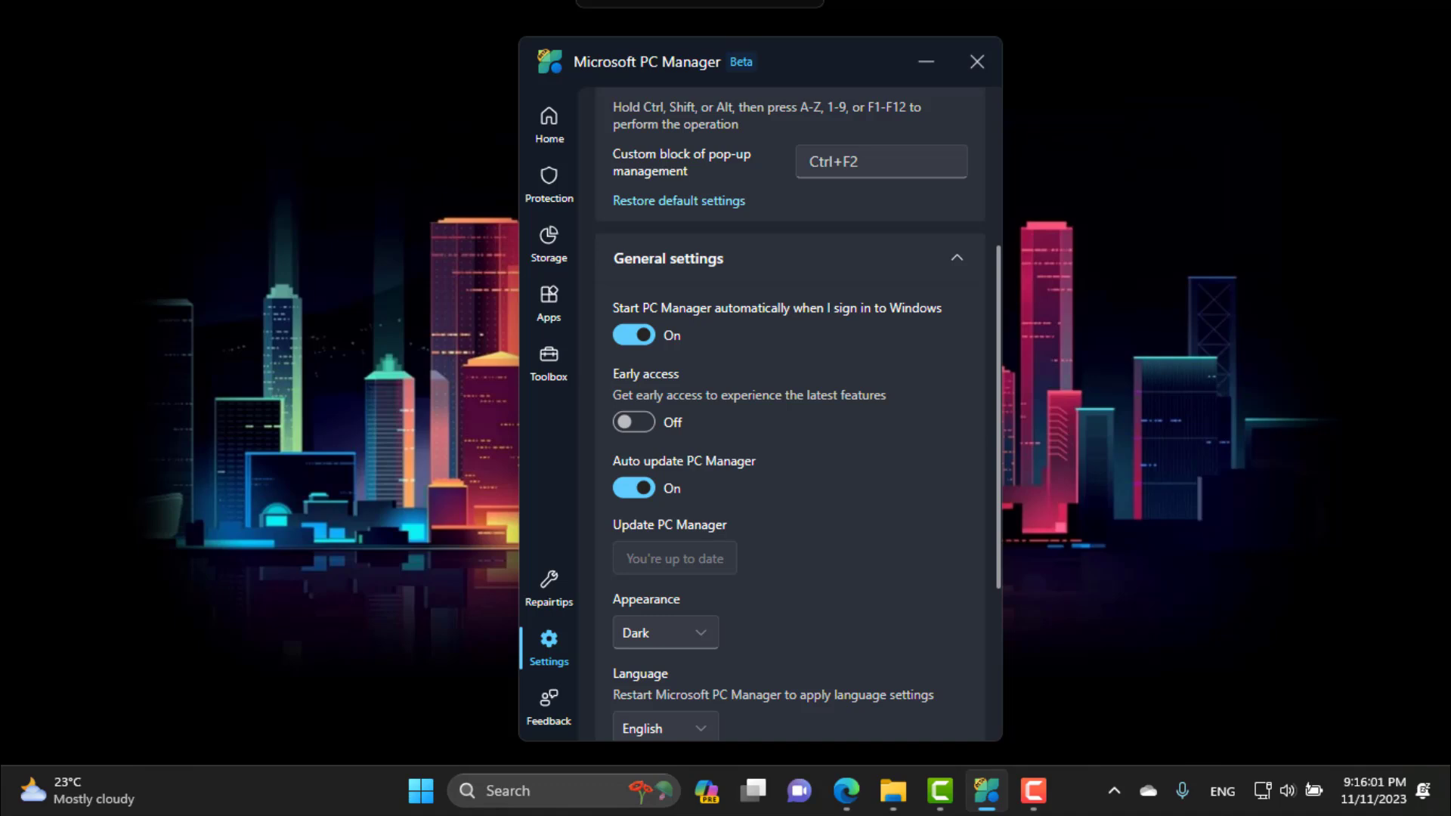
{"action": "left_click", "coordinate": [633, 421]}
{"action": "scroll", "coordinate": [790, 415], "scroll_direction": "down", "scroll_amount": 2}
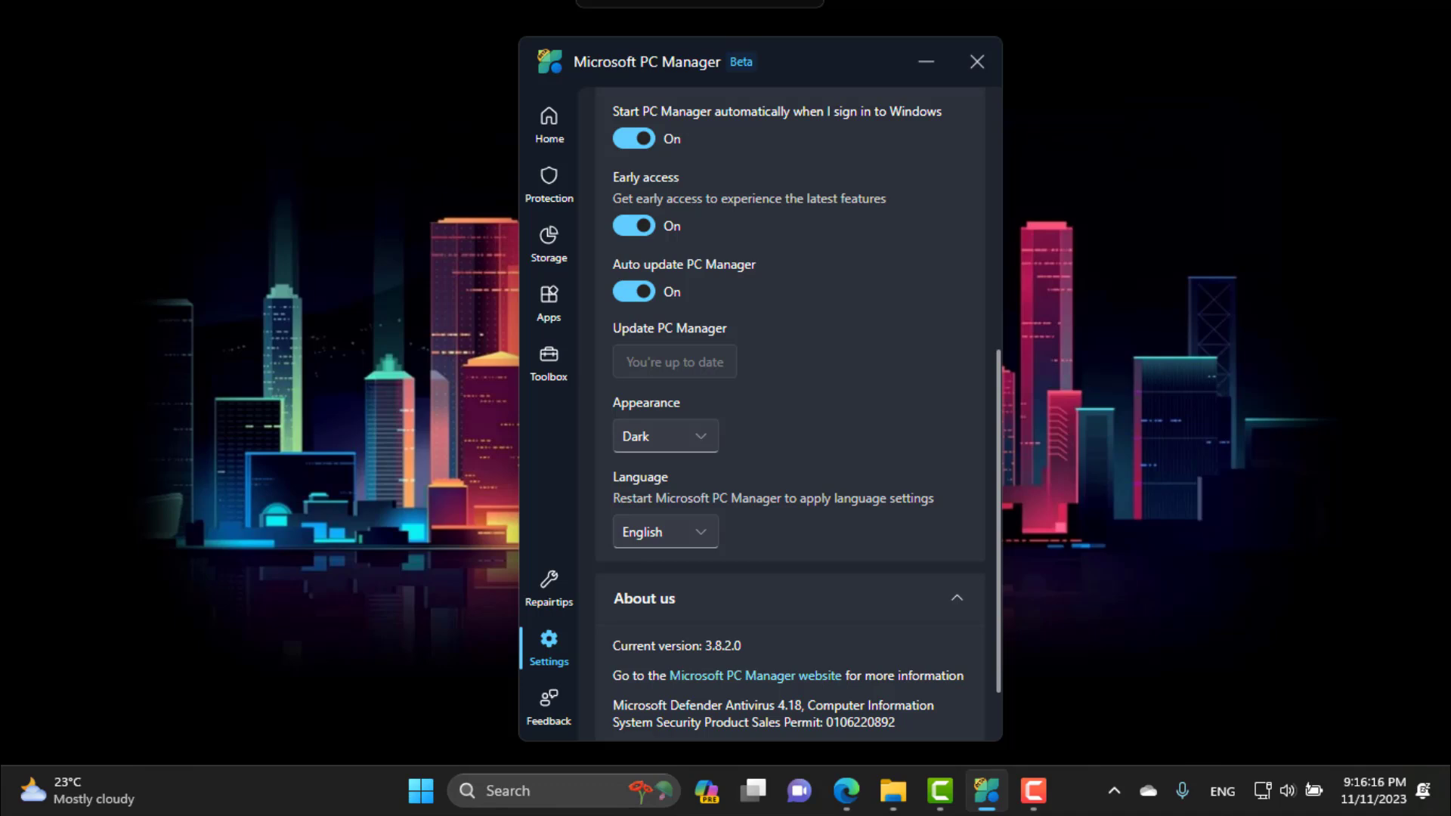
Step: Switch the appearance to System and back to Dark, and look through the available interface languages
{"action": "left_click", "coordinate": [665, 436]}
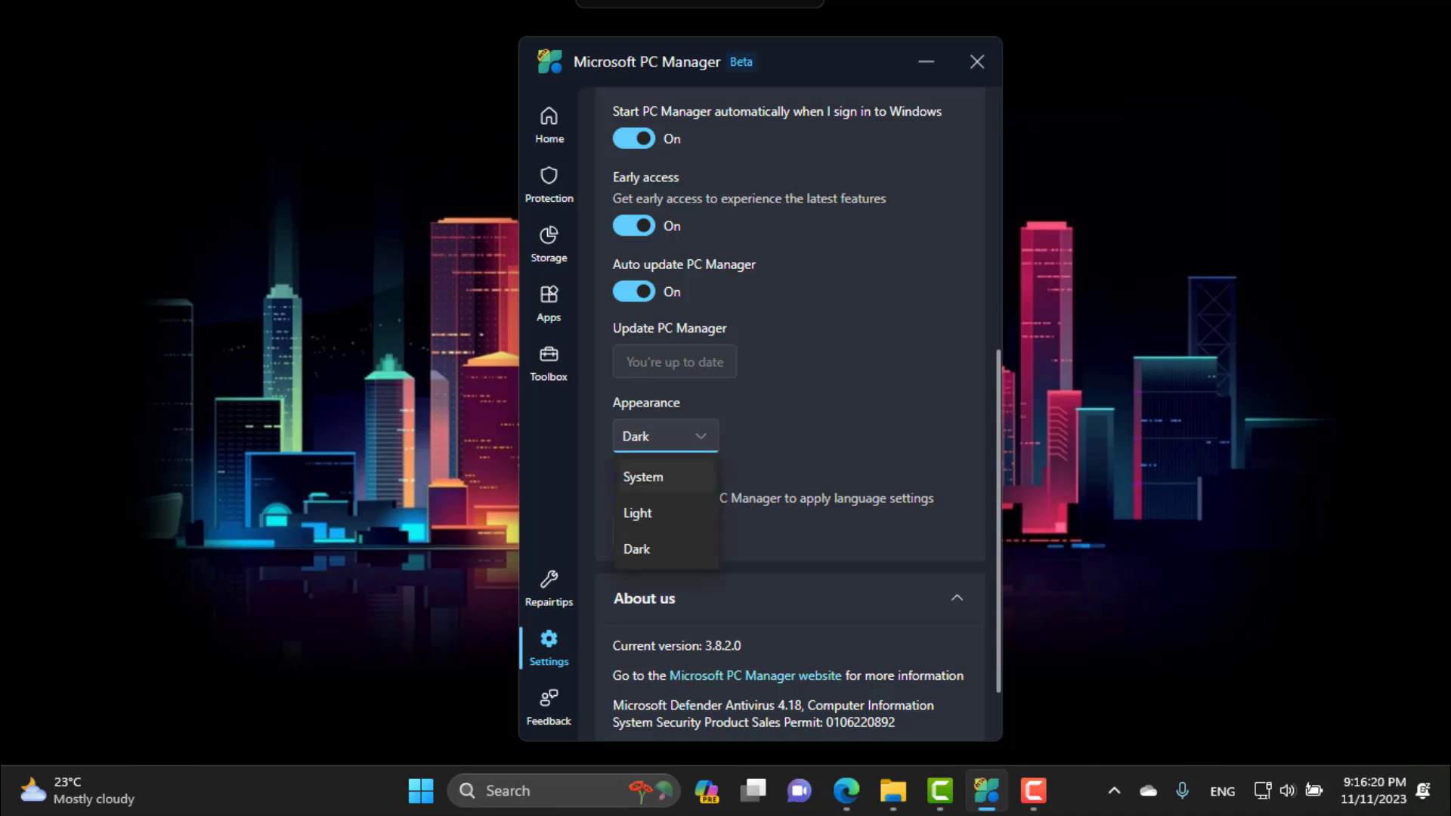
{"action": "left_click", "coordinate": [643, 477]}
{"action": "left_click", "coordinate": [665, 436]}
{"action": "left_click", "coordinate": [636, 548]}
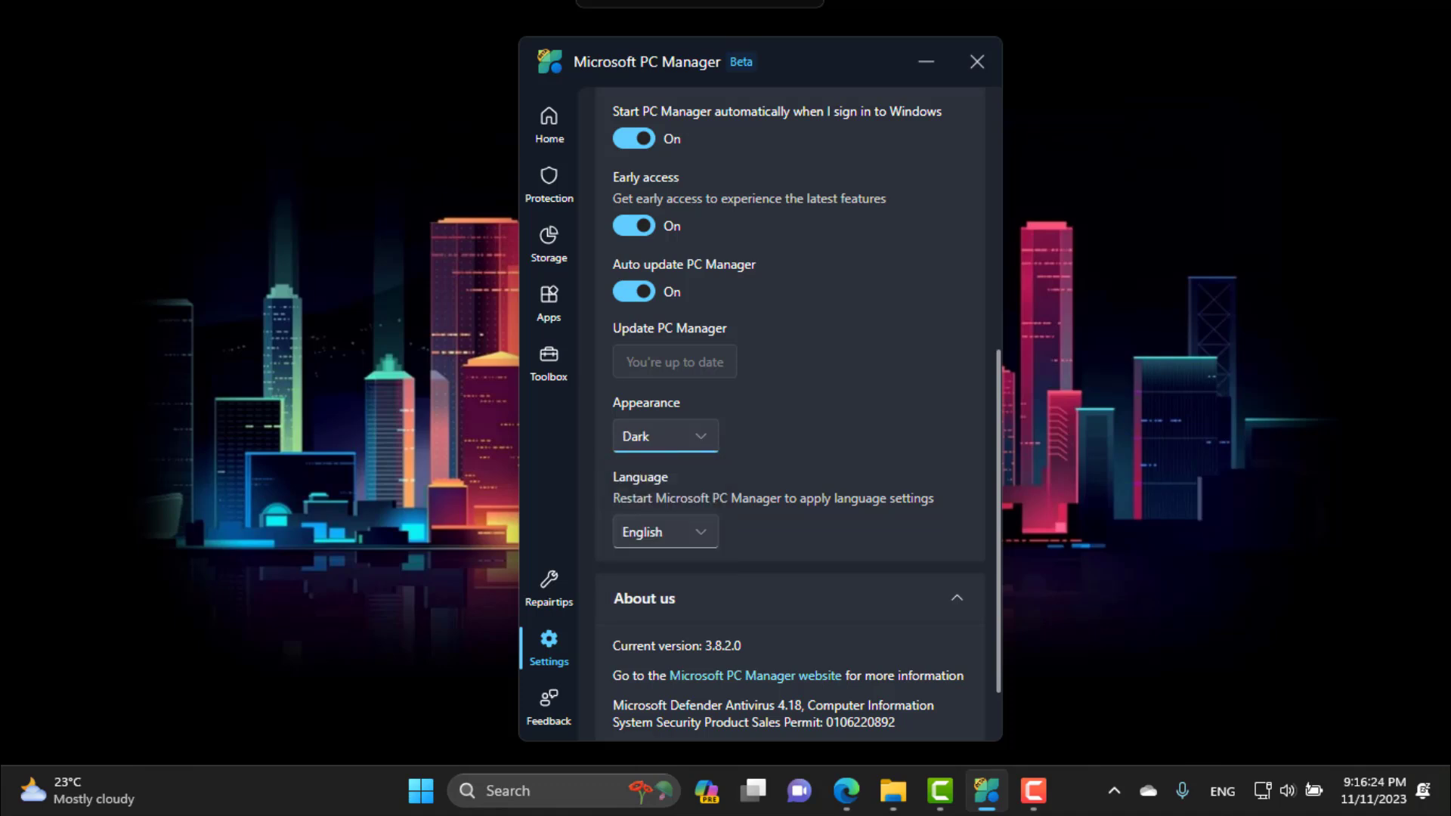
{"action": "left_click", "coordinate": [665, 532]}
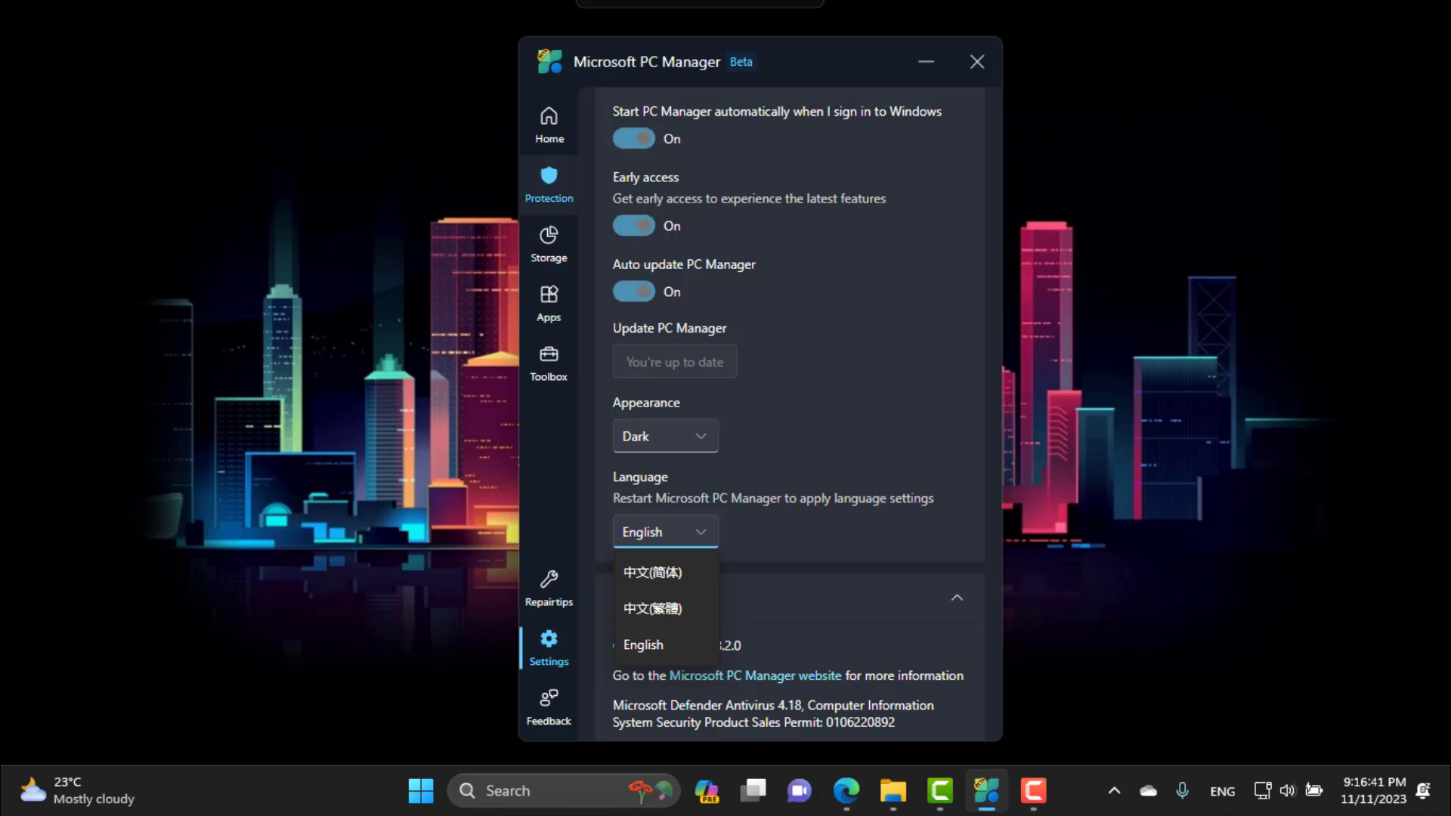
Step: Run PC boost from the home page and minimise PC Manager
{"action": "left_click", "coordinate": [549, 125]}
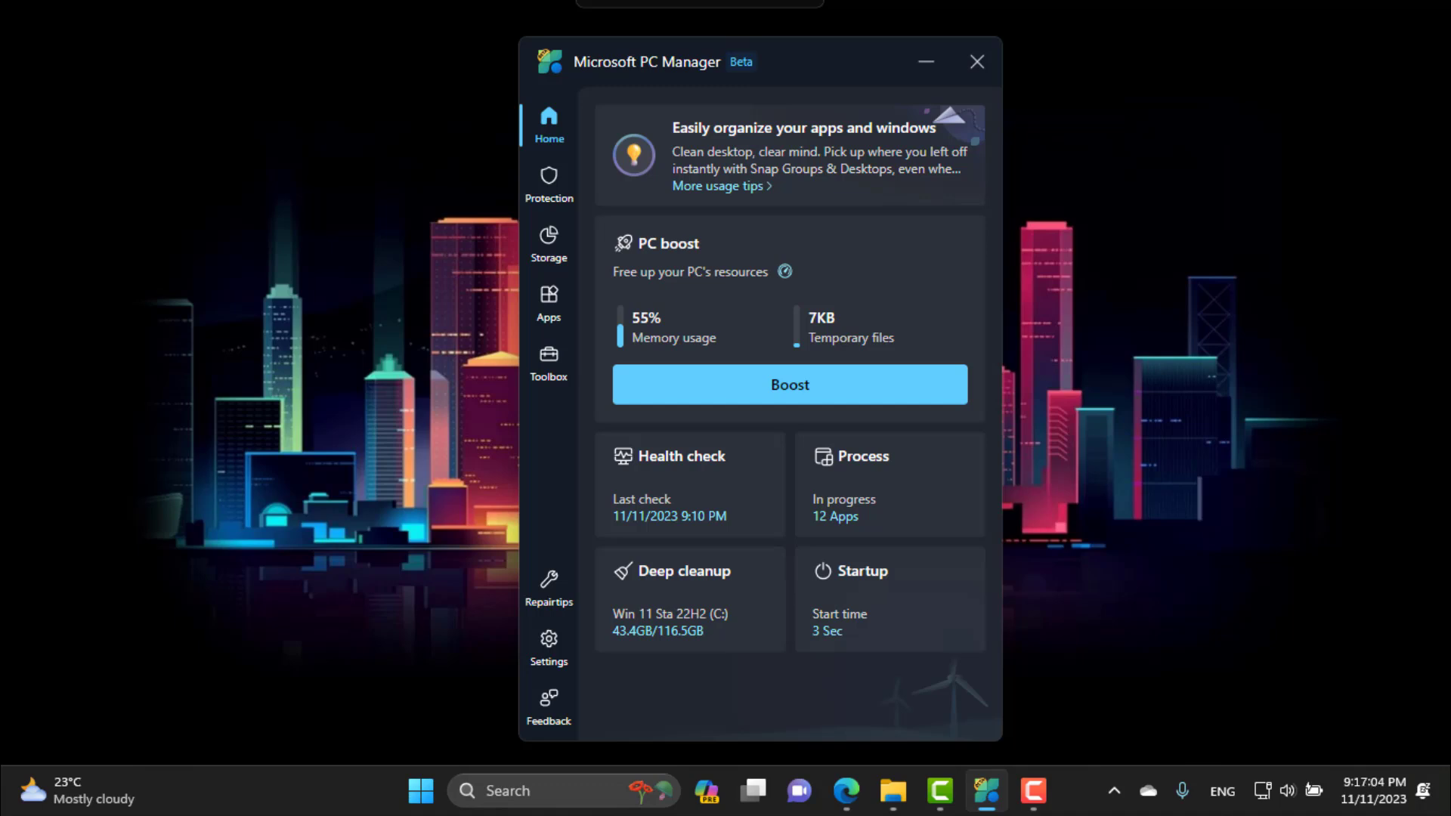
{"action": "key", "text": "Return"}
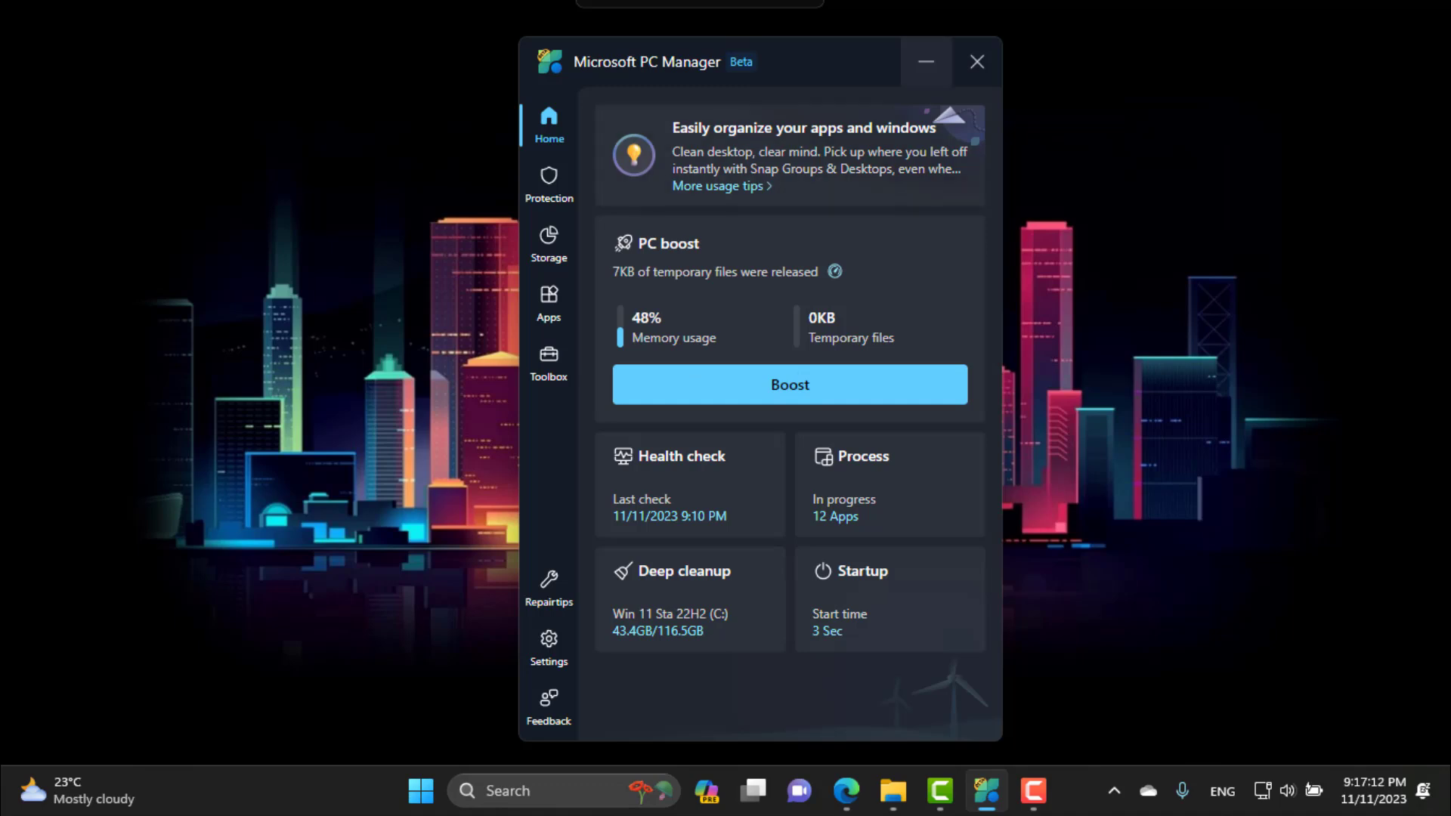
{"action": "left_click", "coordinate": [926, 61]}
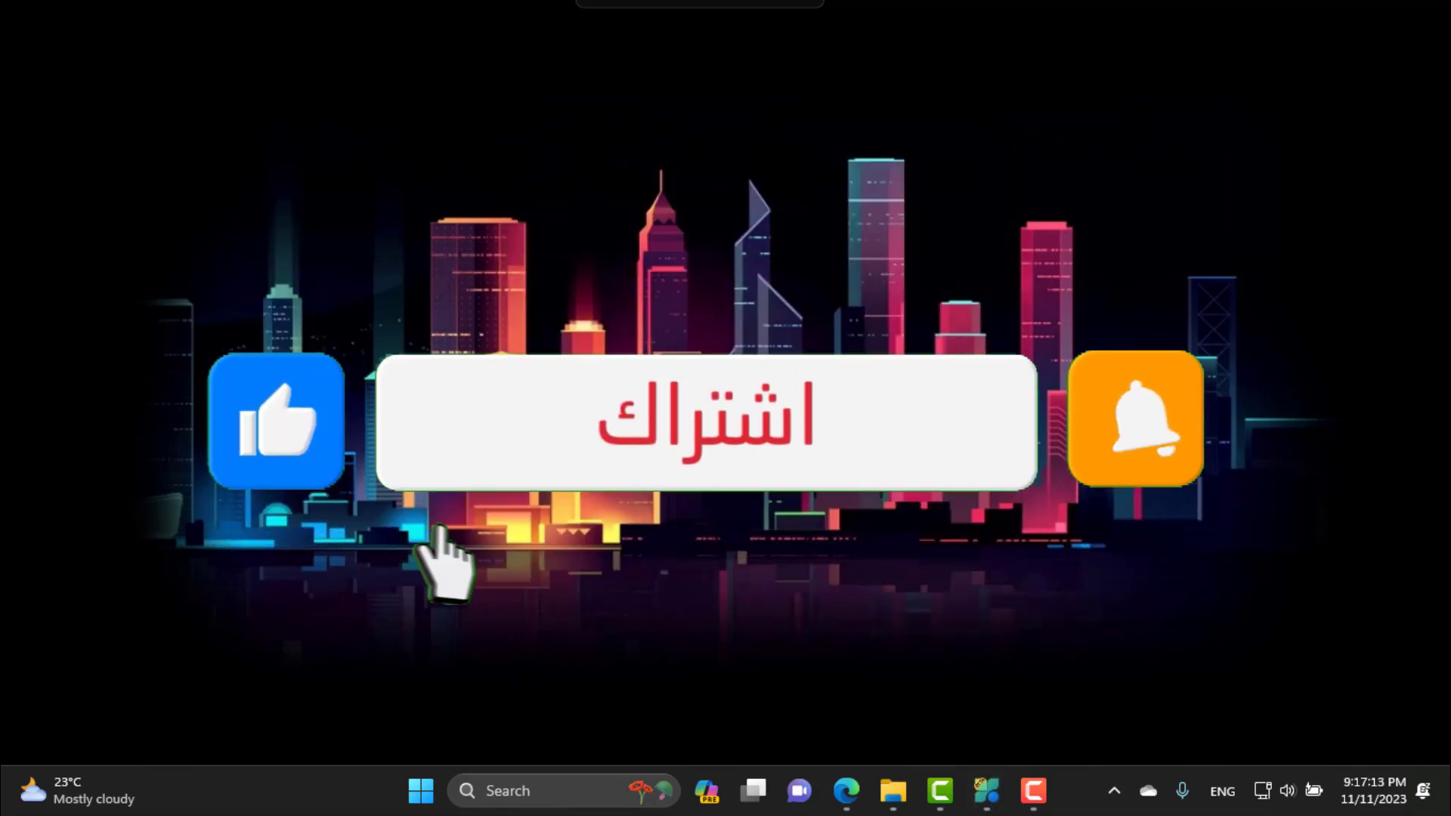